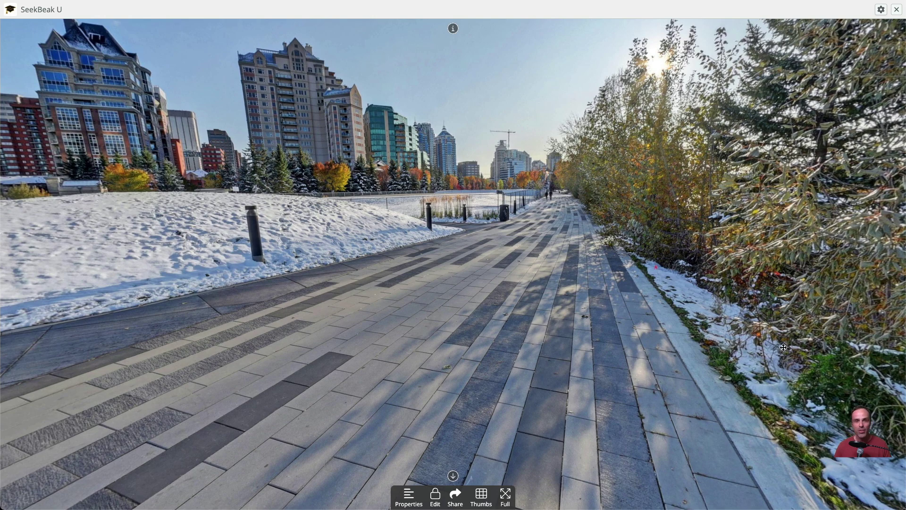
Start a polygon hotspot and place its first four points along the snow-side edge of the paved path, up to its far end
click(434, 502)
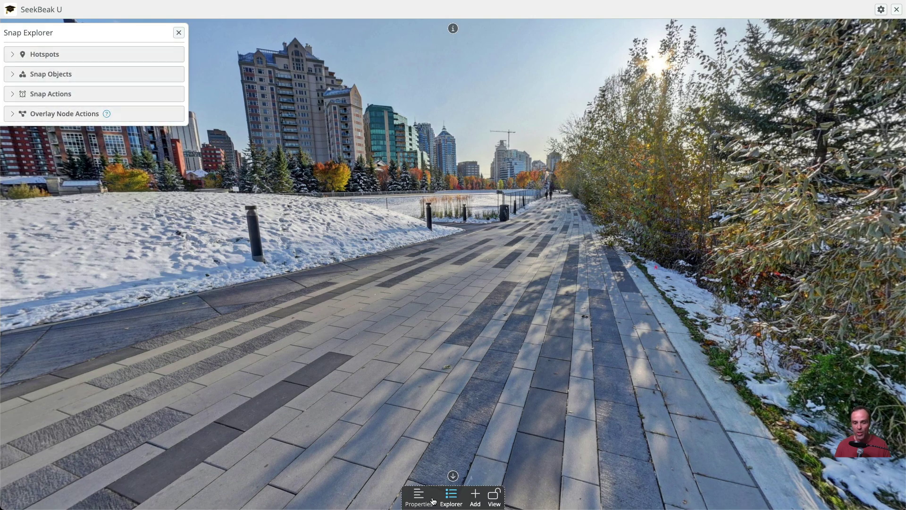
click(475, 498)
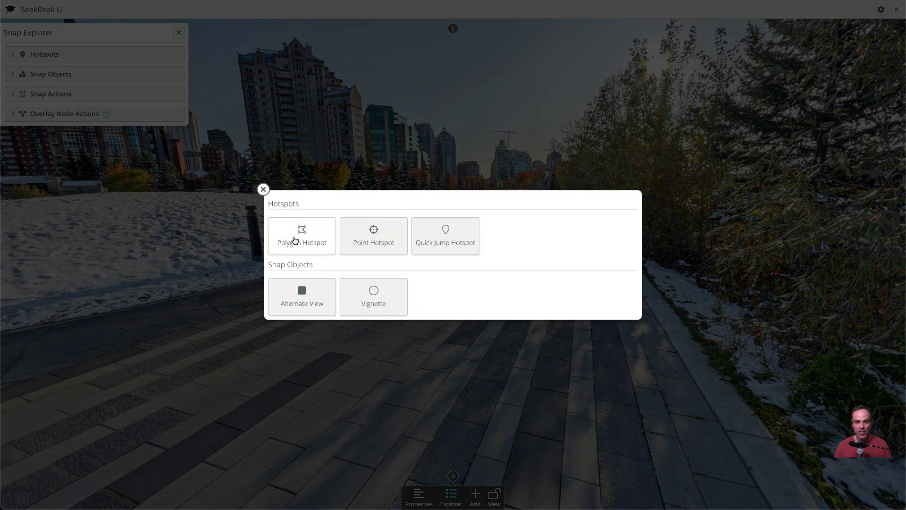
click(295, 241)
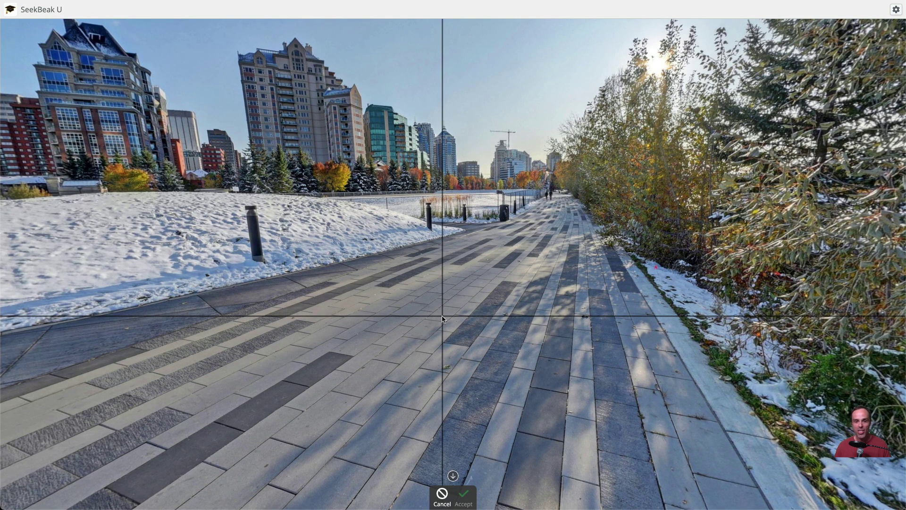
click(233, 287)
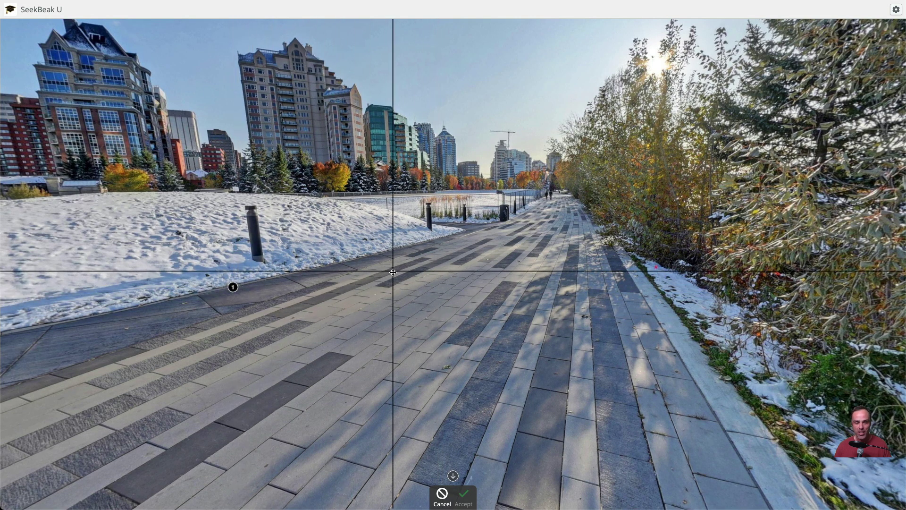
click(444, 238)
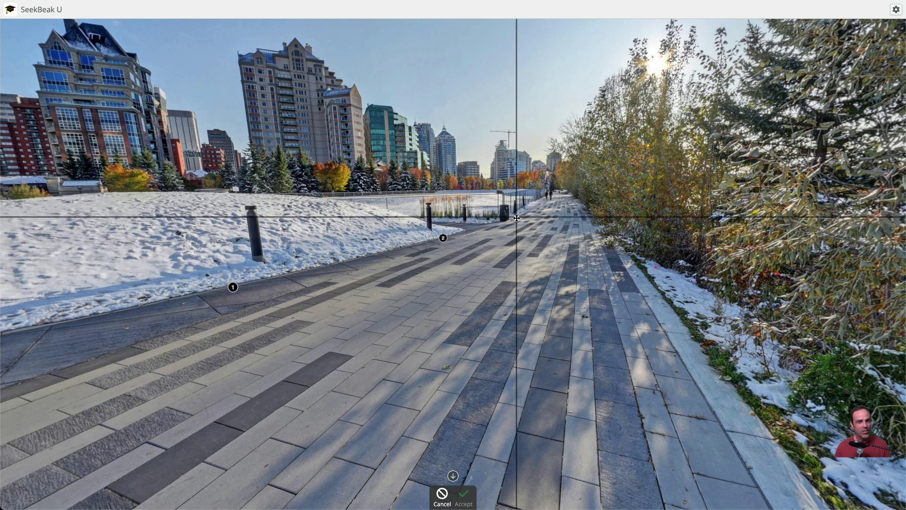
click(518, 346)
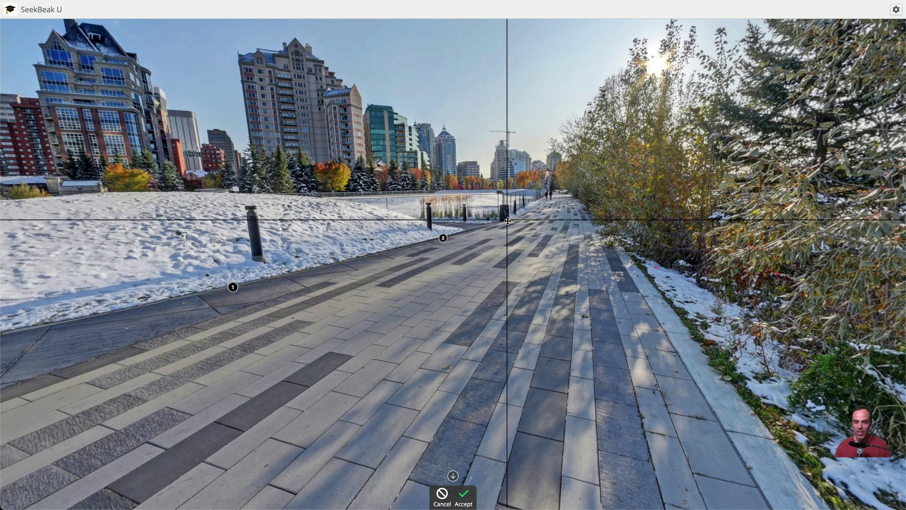
click(508, 220)
click(543, 195)
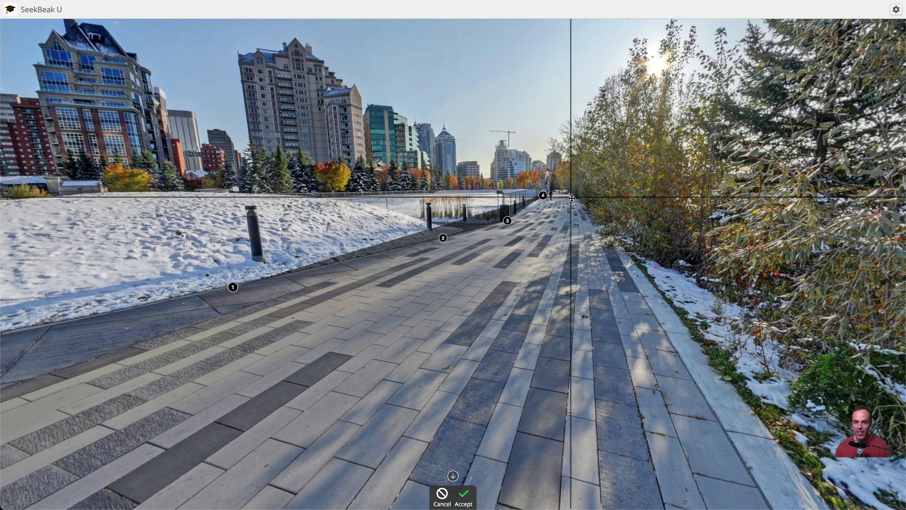
Continue the polygon with five points across the path's far end and back along its tree-side edge to the foreground
click(574, 198)
click(601, 228)
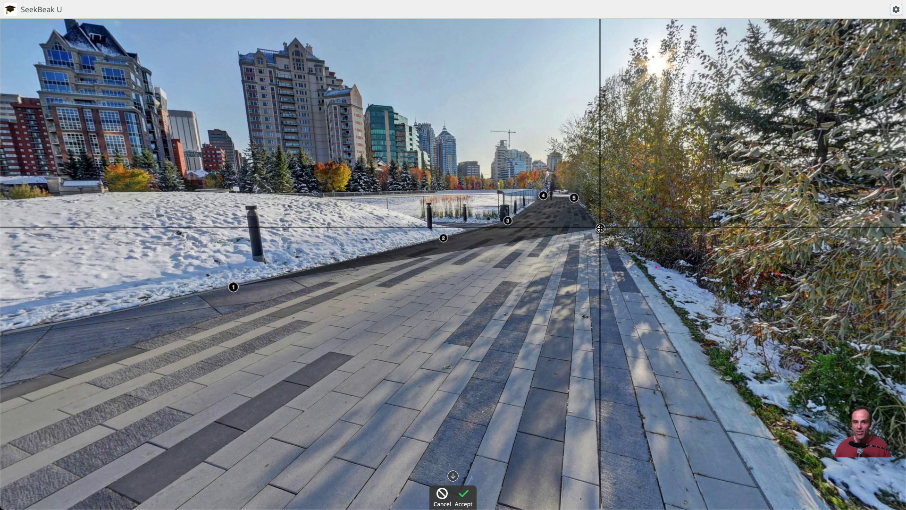
click(624, 259)
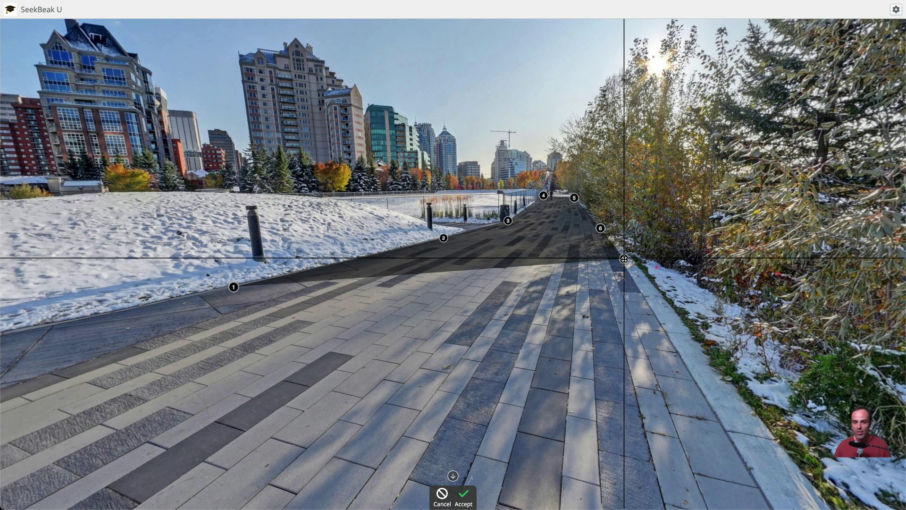
click(722, 381)
click(791, 471)
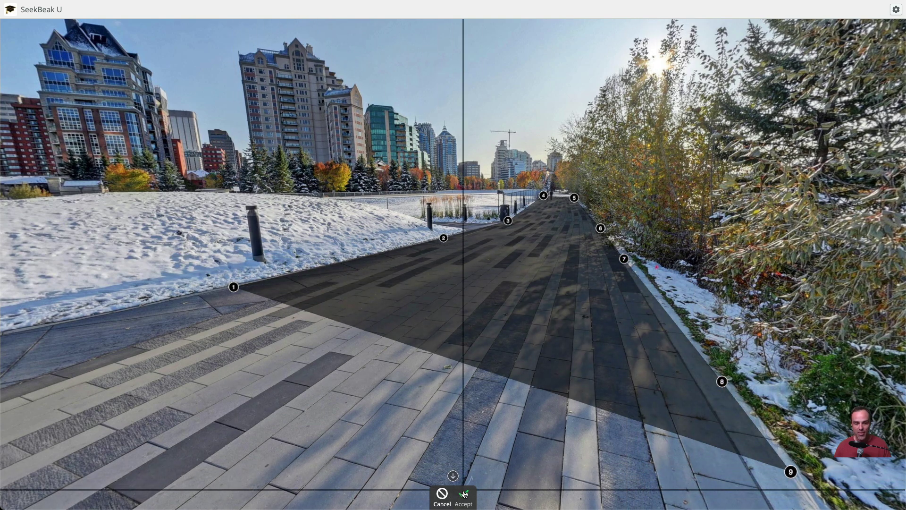
Move point 1 outward along the snow edge, nudge the whole polygon slightly and accept the hotspot shape
drag(233, 287, 154, 304)
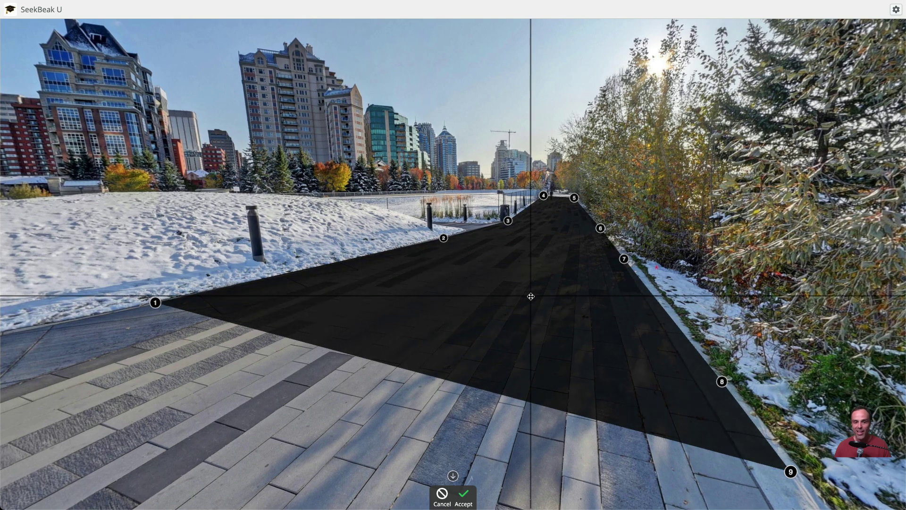
drag(531, 297, 533, 297)
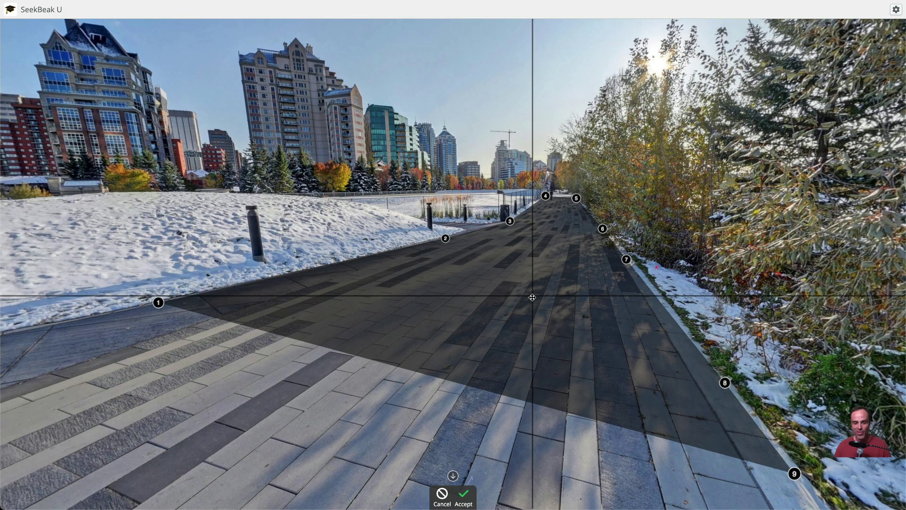
click(464, 497)
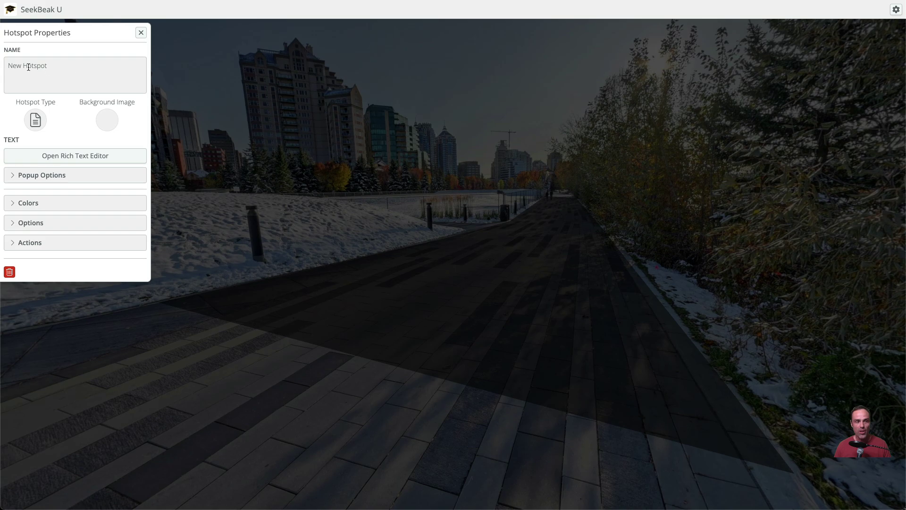
Name the new hotspot "Pathway Hotspot"
triple_click(51, 70)
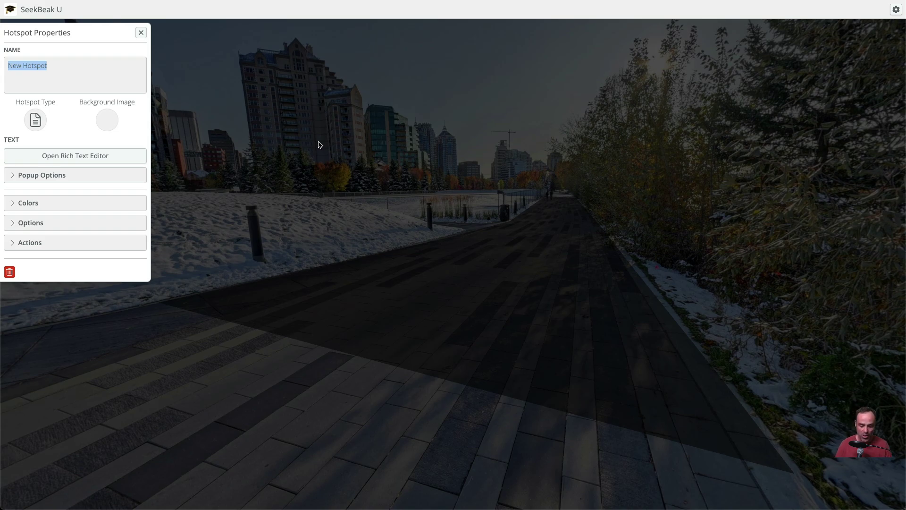
text(Pathway )
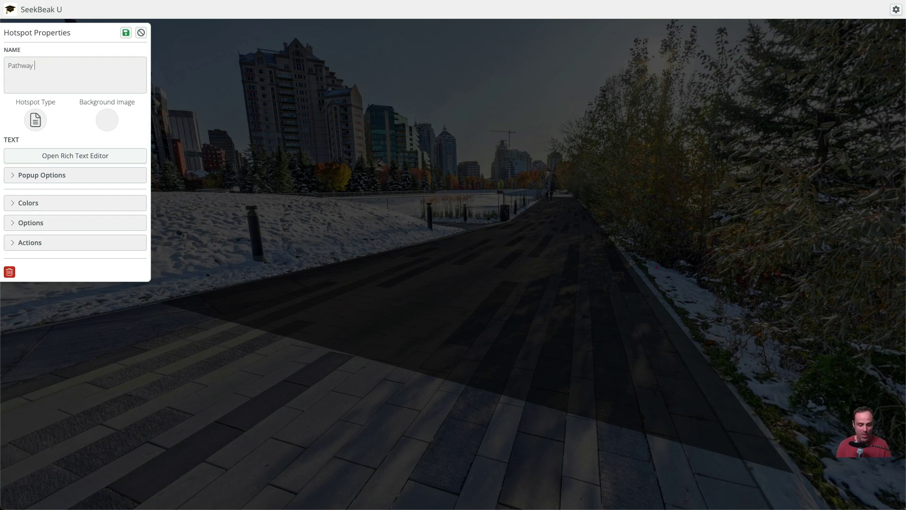
text(Hotspot)
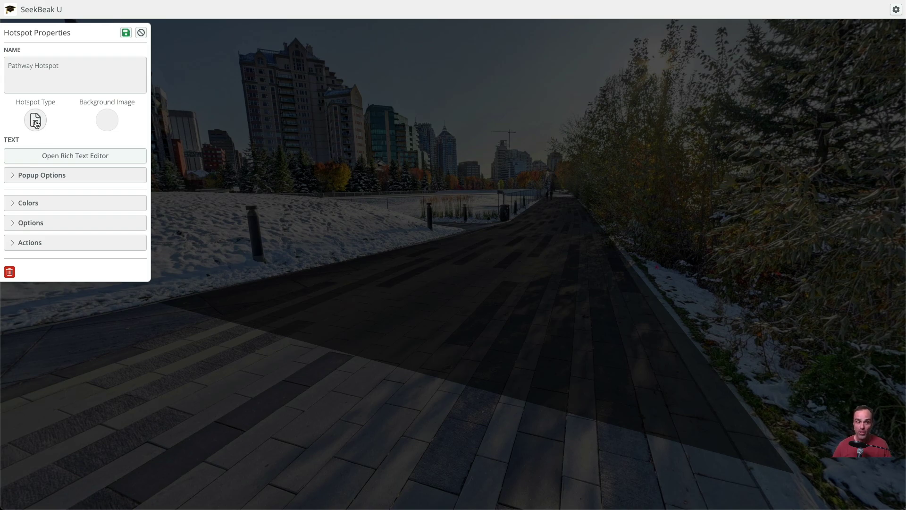
click(36, 121)
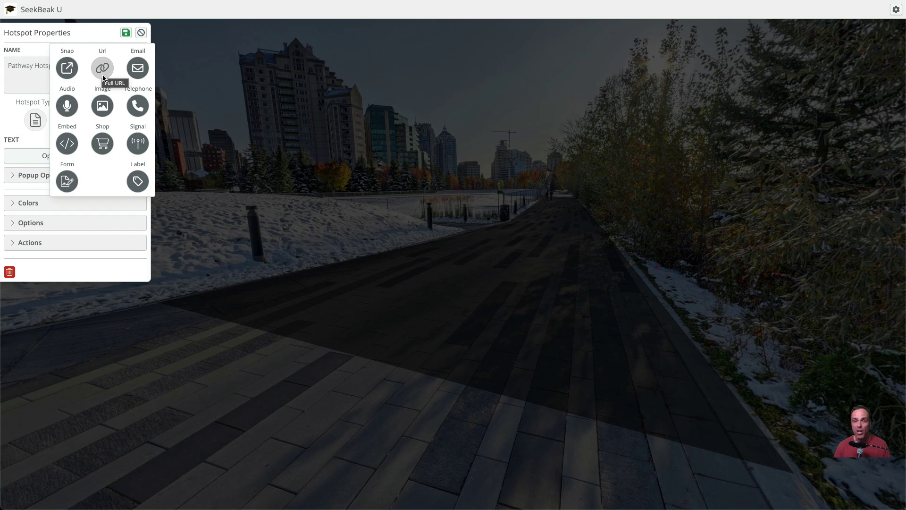
click(67, 142)
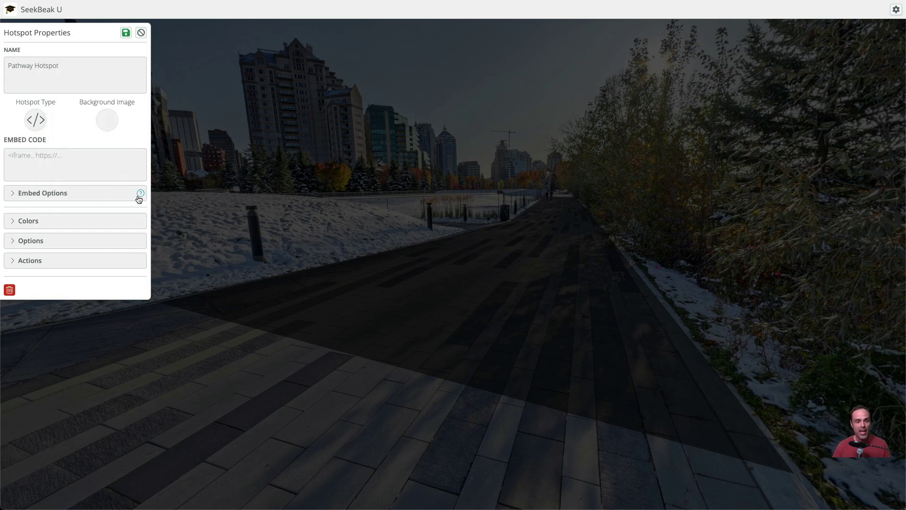
click(75, 164)
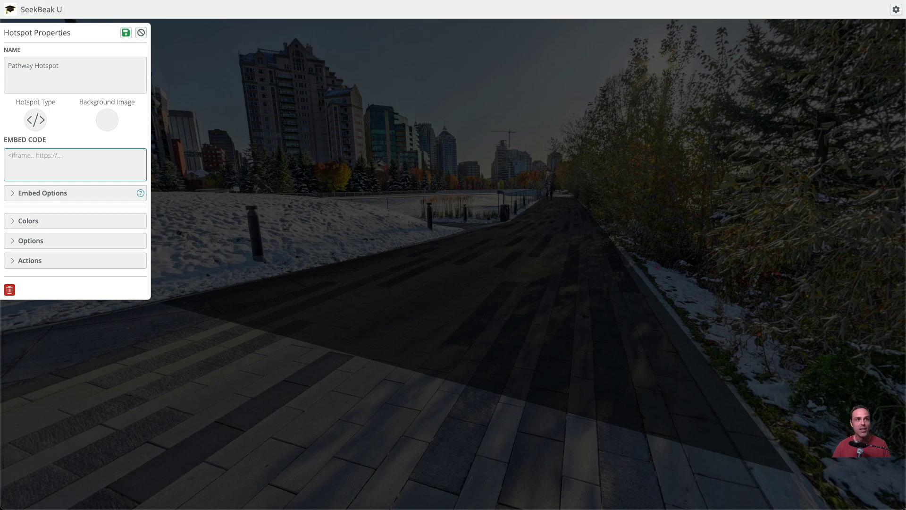
click(126, 33)
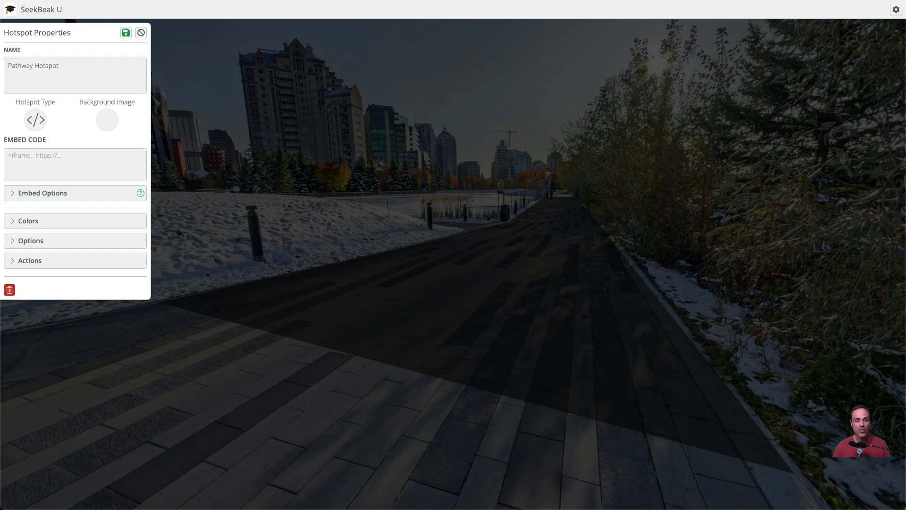
click(61, 156)
text(https://www.calgary.ca/content/dam/www/pda/pd/documents/eau-claire-promenade-walking-map.pdf)
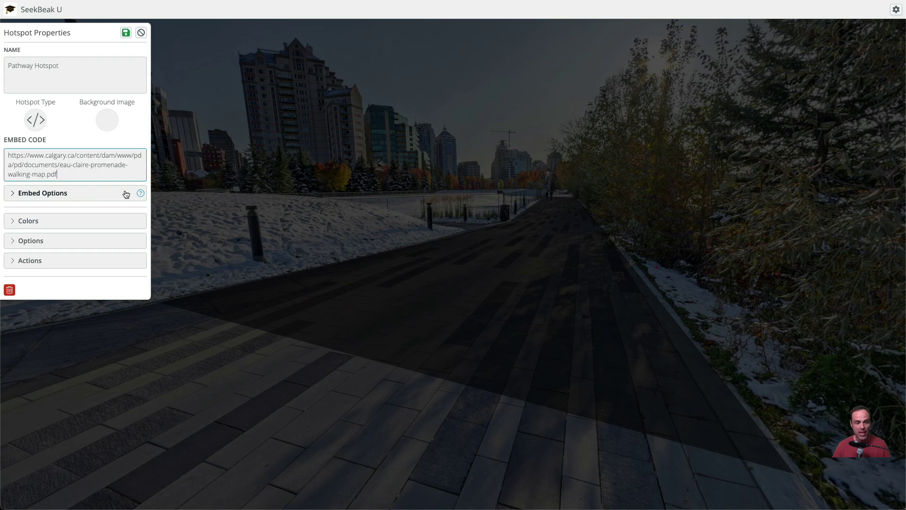
Set the embed popup's maximum height to 95 %, then save the hotspot and the snap
click(141, 193)
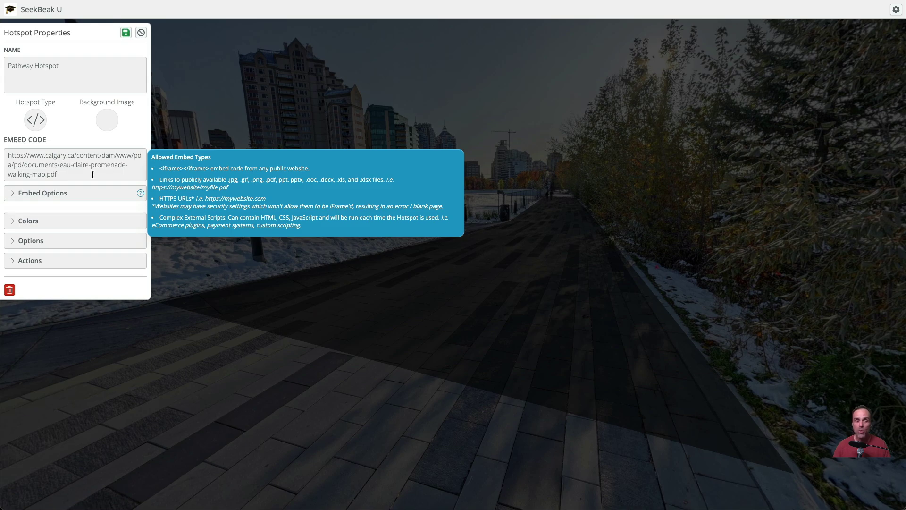
click(63, 199)
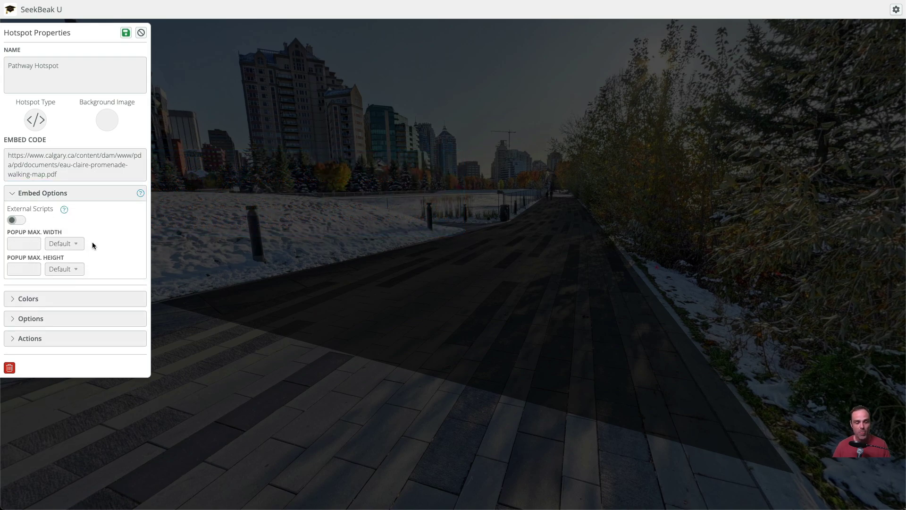
click(114, 246)
click(63, 268)
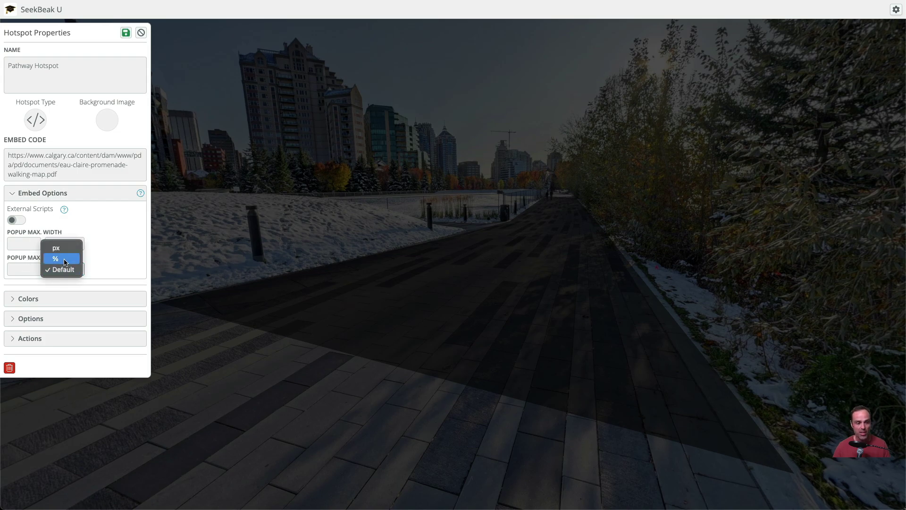
click(66, 259)
click(29, 268)
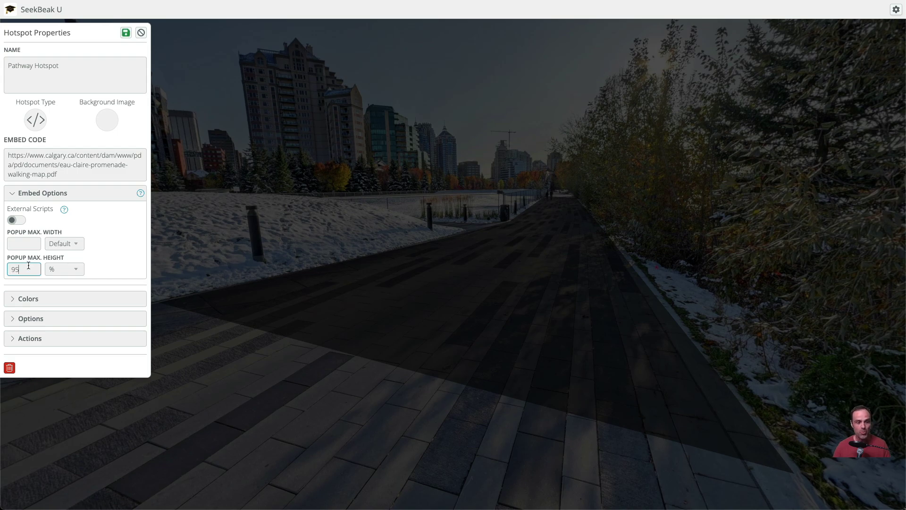
click(99, 261)
click(126, 34)
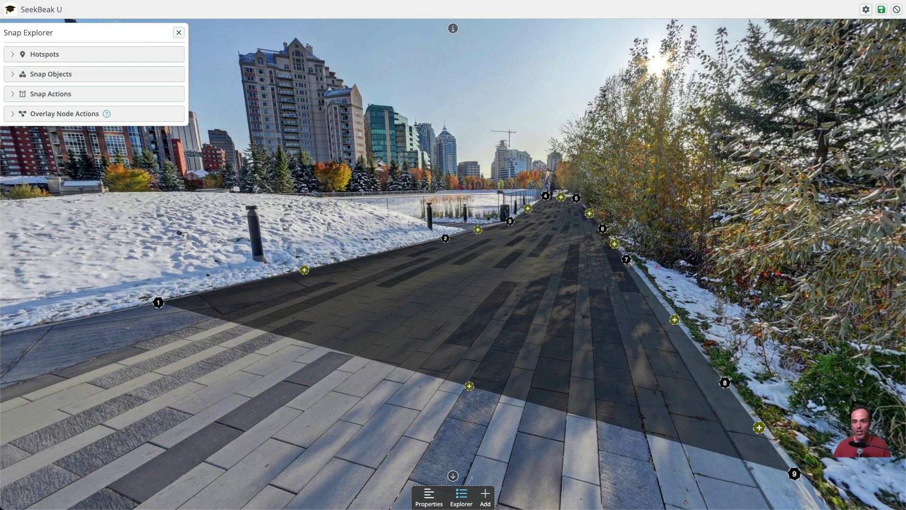
click(881, 15)
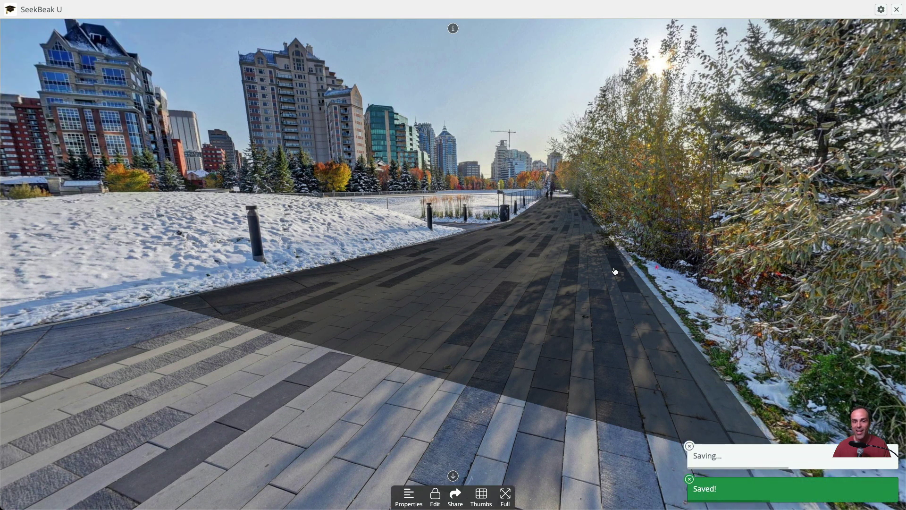
Open the pathway hotspot to check its embedded PDF, enlarge the document, and close the popup
click(526, 307)
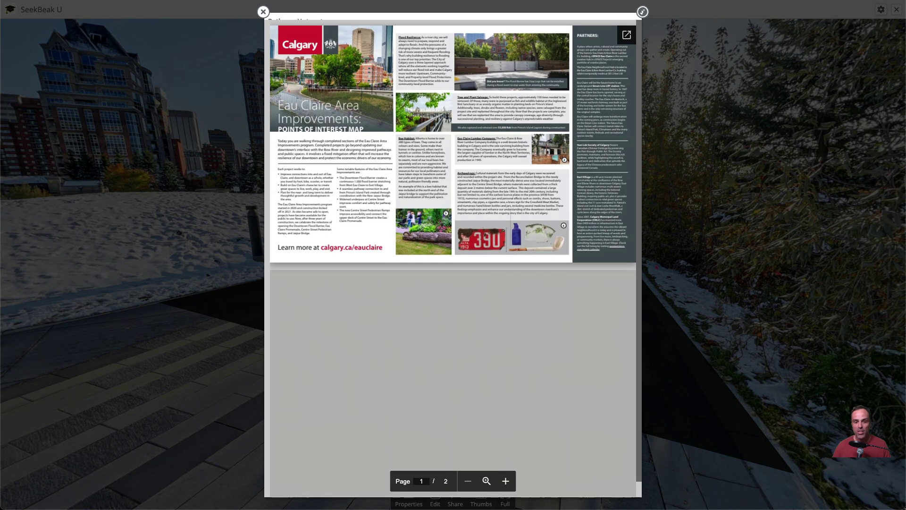
scroll(510, 167, down, 1)
key(ctrl+plus)
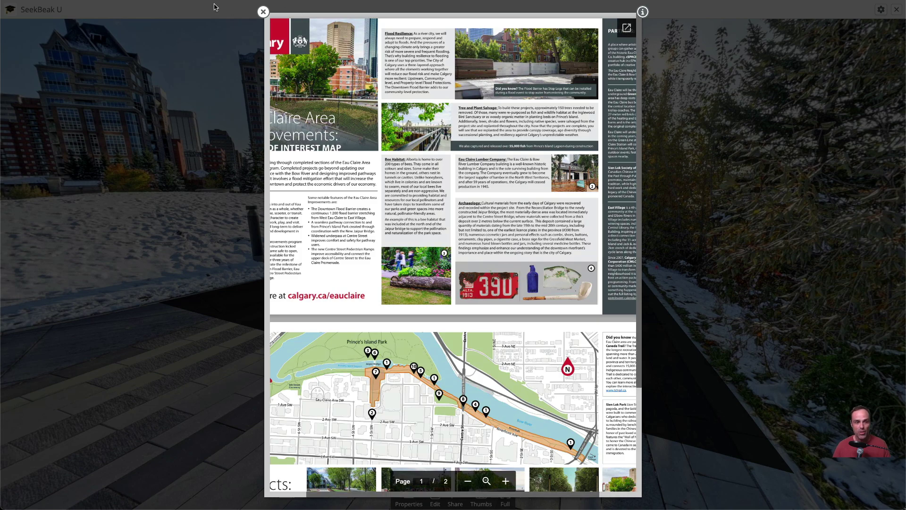
click(263, 13)
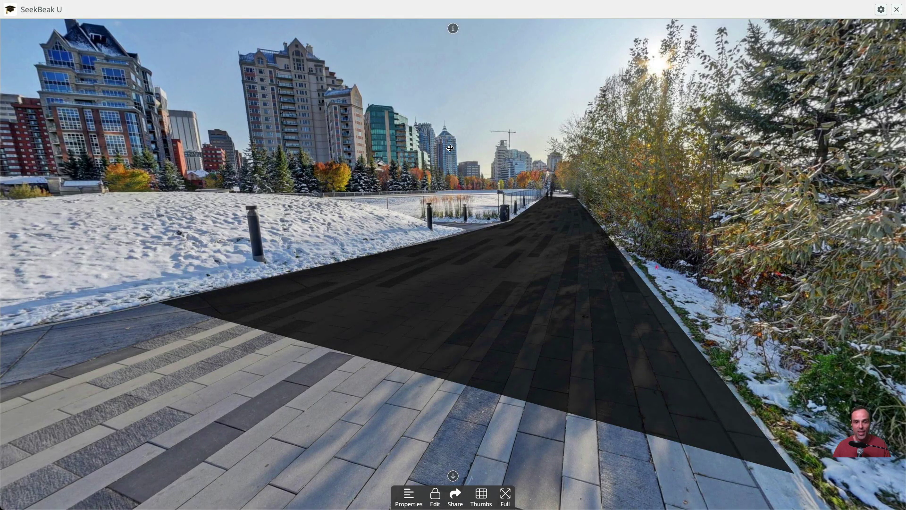
Reopen the pathway hotspot for editing and make its background color fully transparent (#00000000)
drag(533, 264, 399, 148)
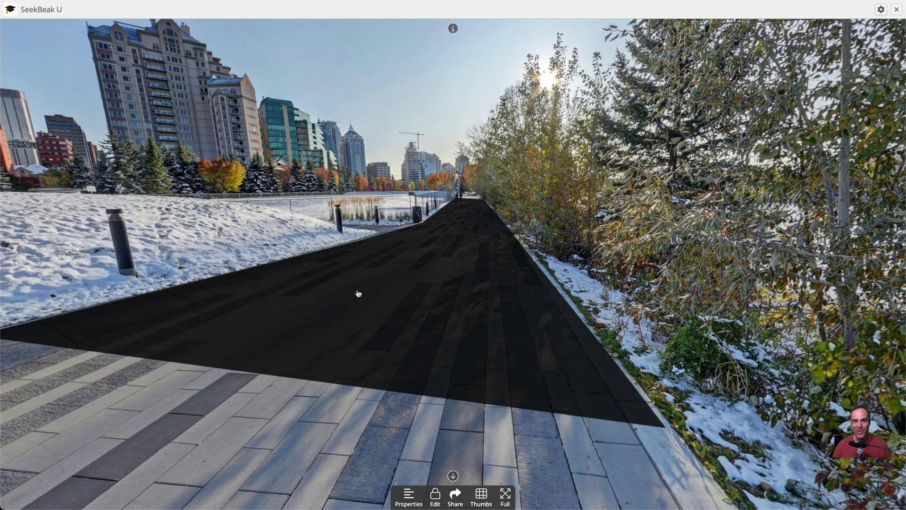
click(435, 495)
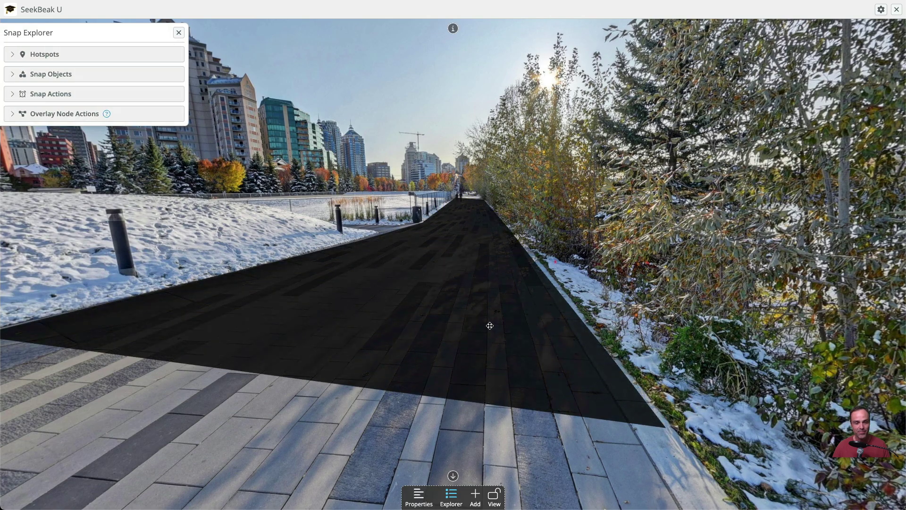
click(490, 326)
click(27, 222)
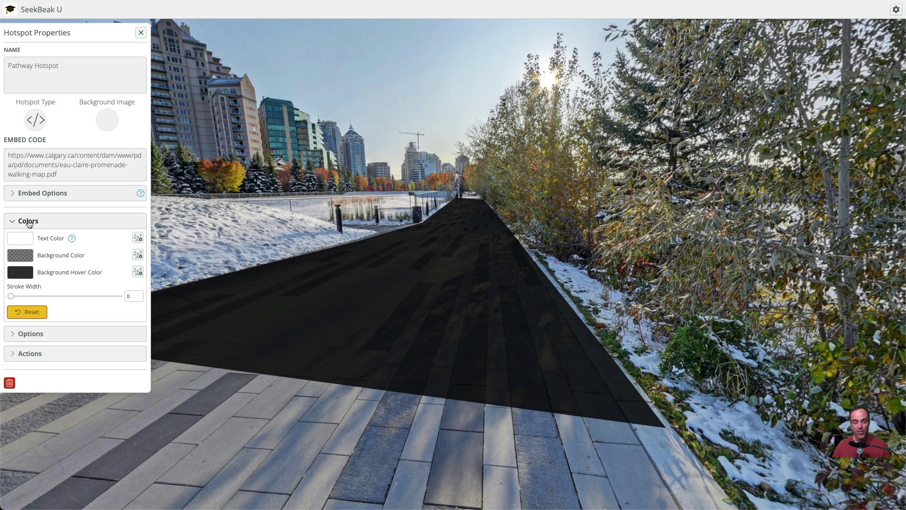
click(20, 255)
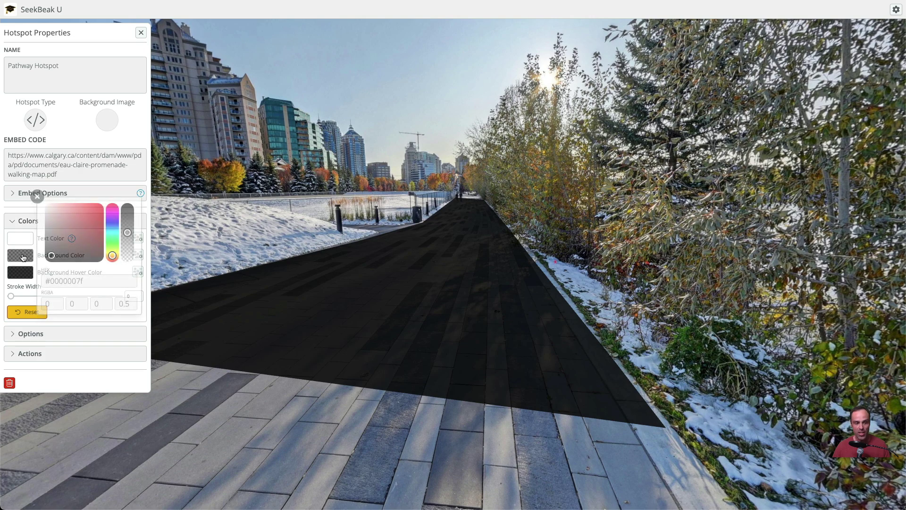
drag(126, 243, 128, 267)
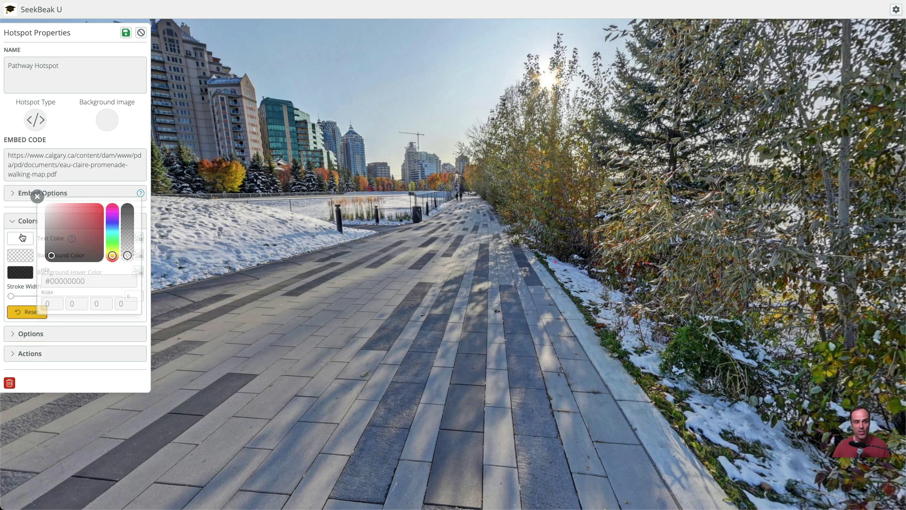
Set the pathway hotspot's background hover color to a faint black, #00000026
click(37, 196)
click(20, 273)
drag(130, 231, 127, 267)
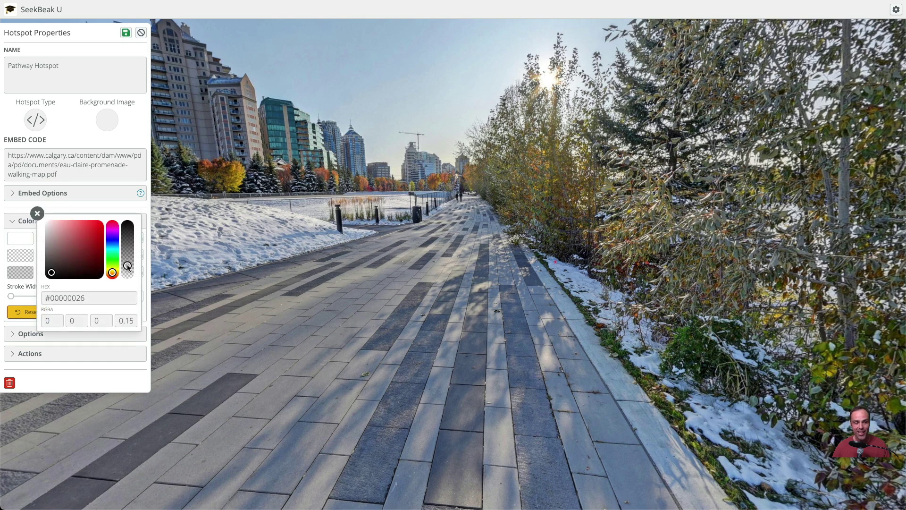
click(36, 211)
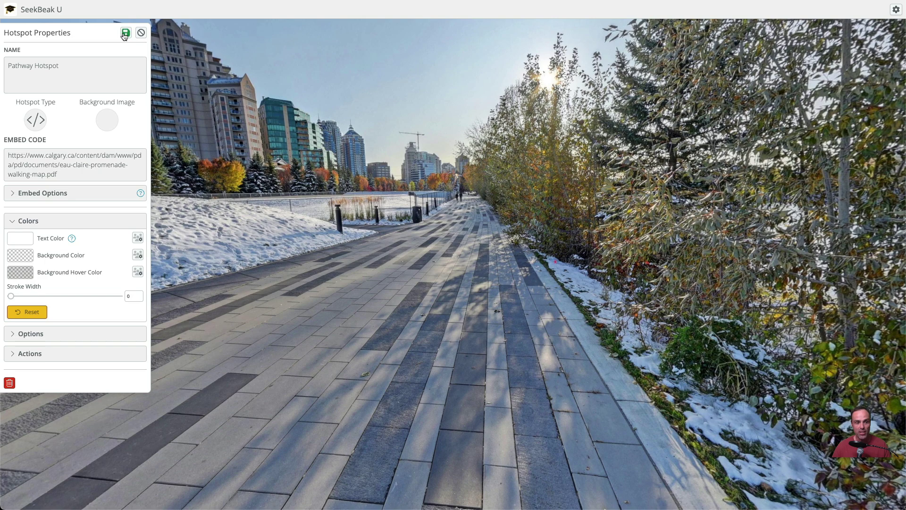
Save the pathway hotspot and the snap, and open the hotspot's embedded PDF once to check it
click(125, 33)
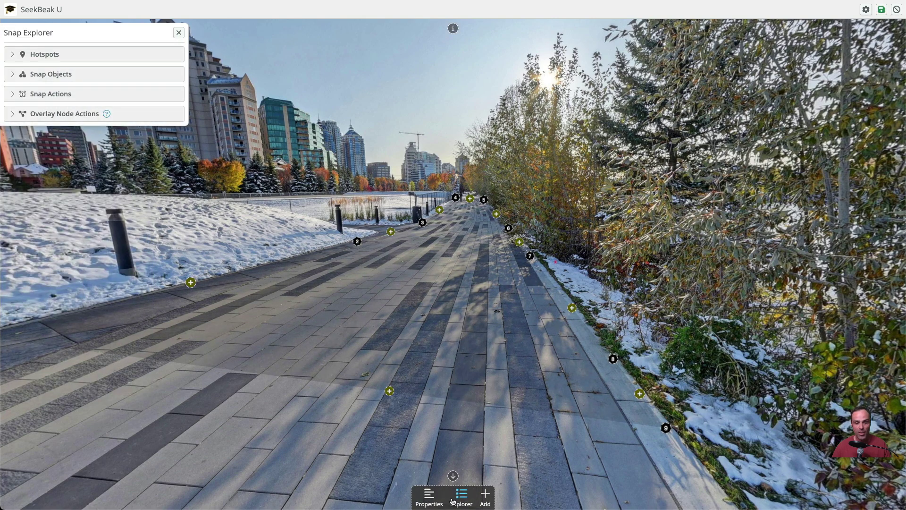
click(881, 10)
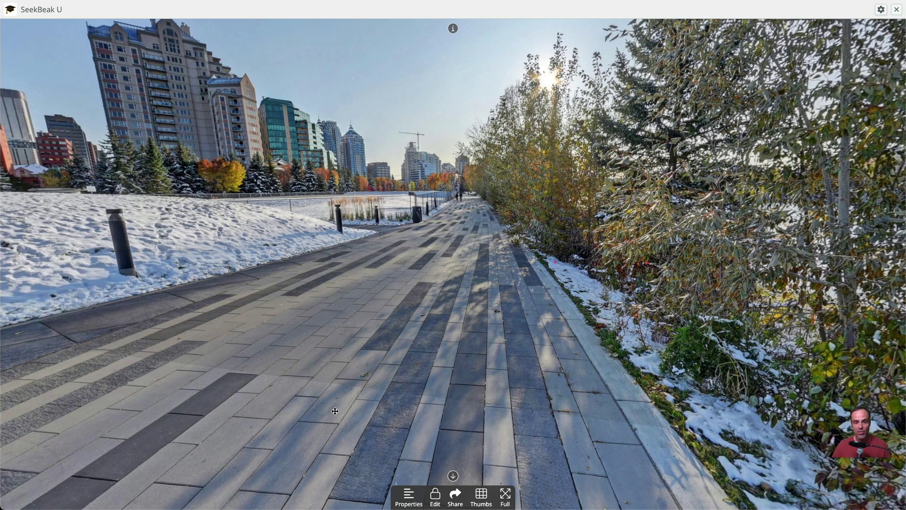
click(347, 321)
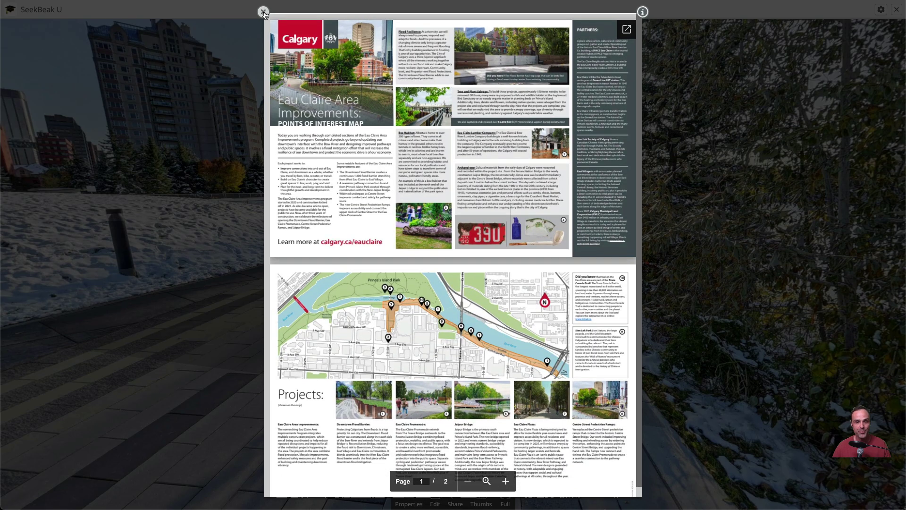
click(243, 109)
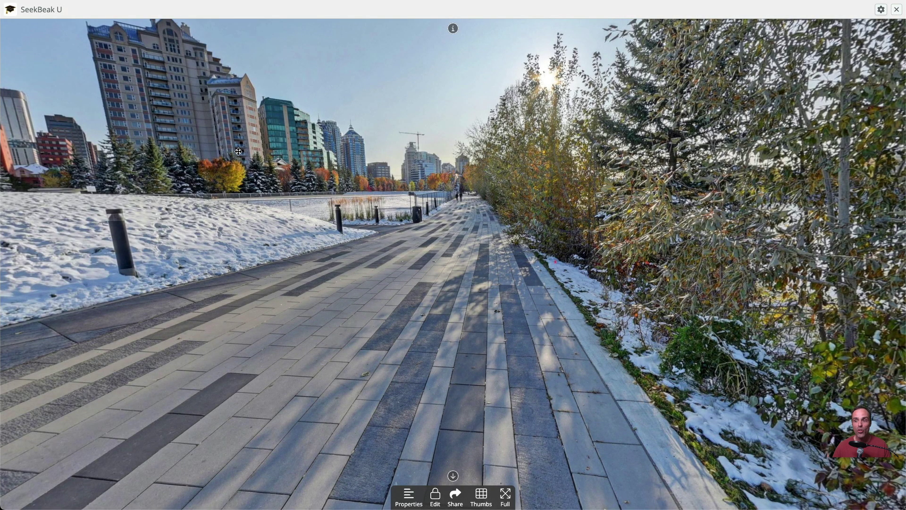
In edit mode, draw a five-point polygon hotspot around the plaque stand beside the red bridge and accept it
drag(187, 151, 302, 154)
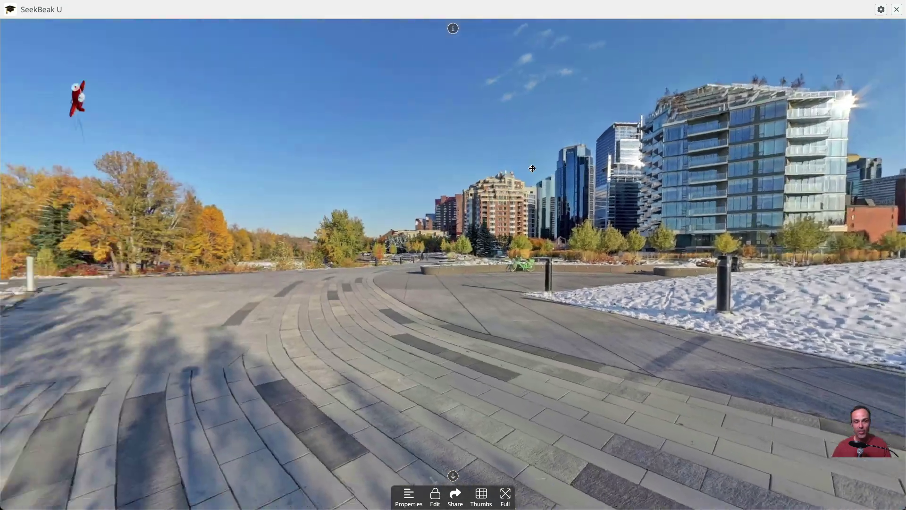
drag(303, 155, 472, 264)
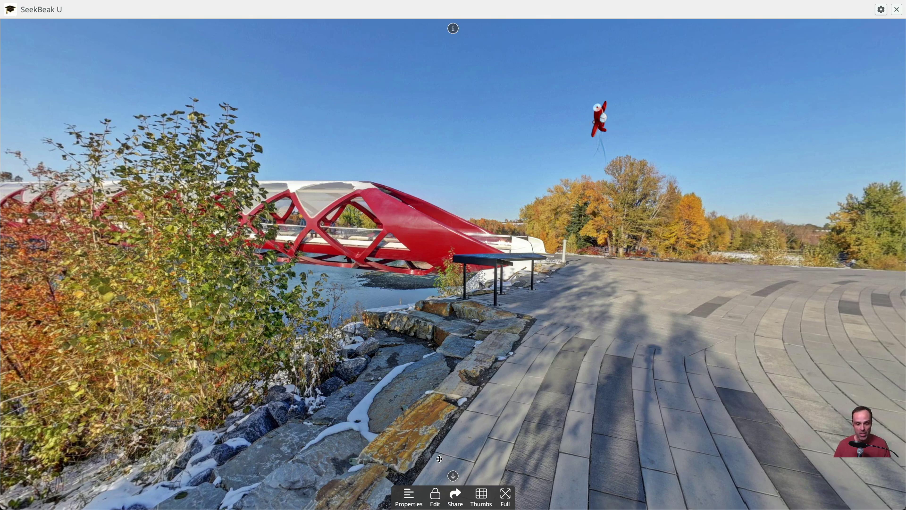
click(435, 497)
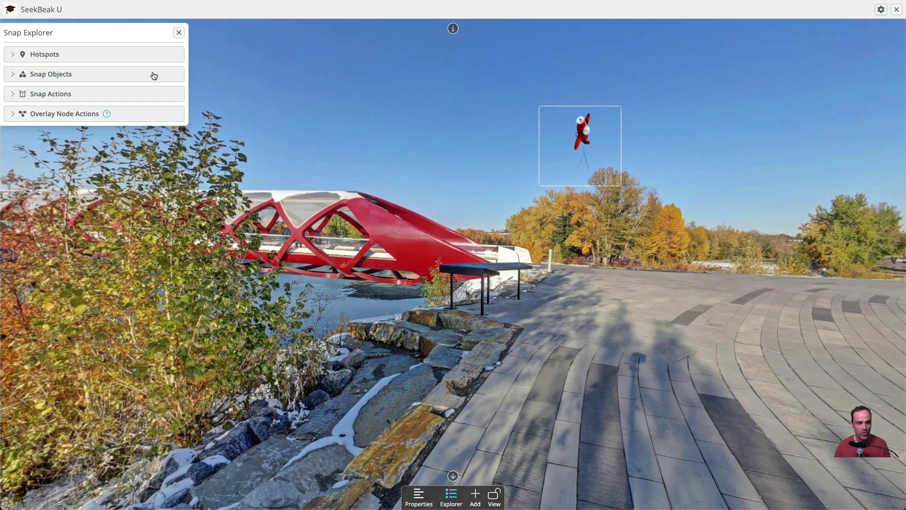
click(476, 495)
click(302, 236)
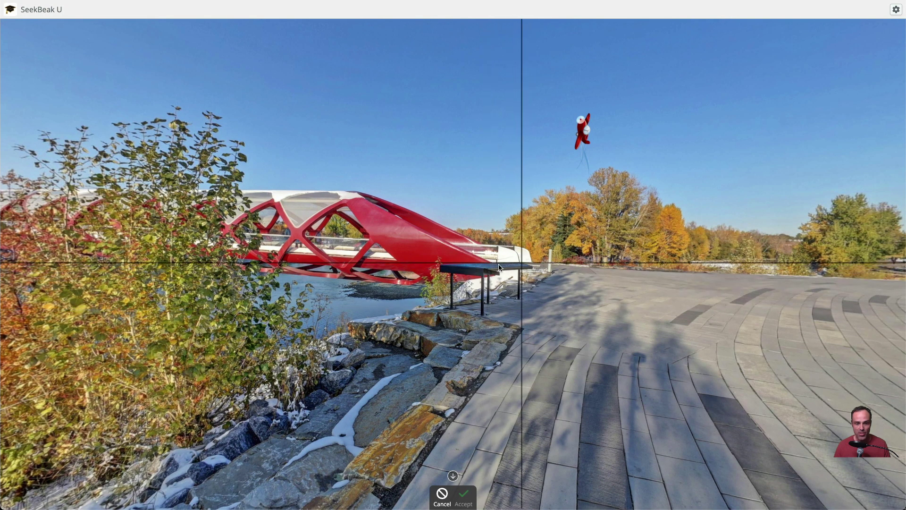
click(440, 266)
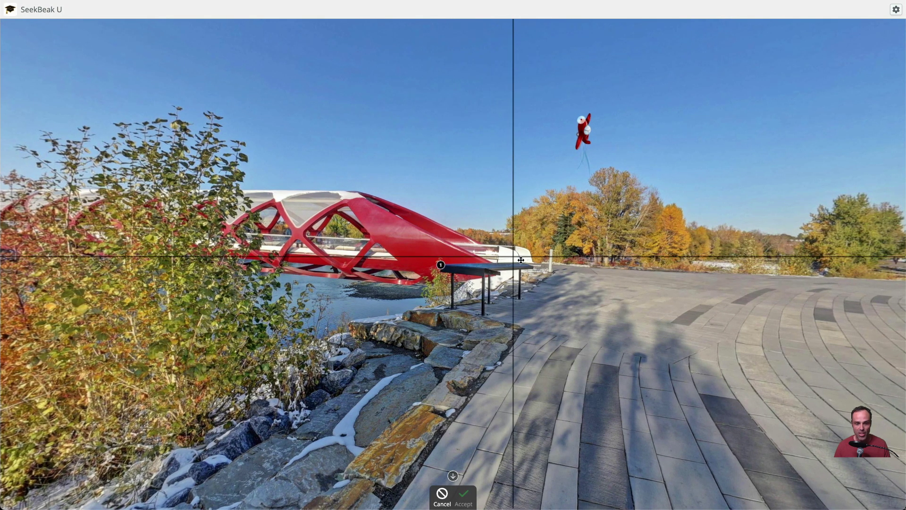
click(523, 262)
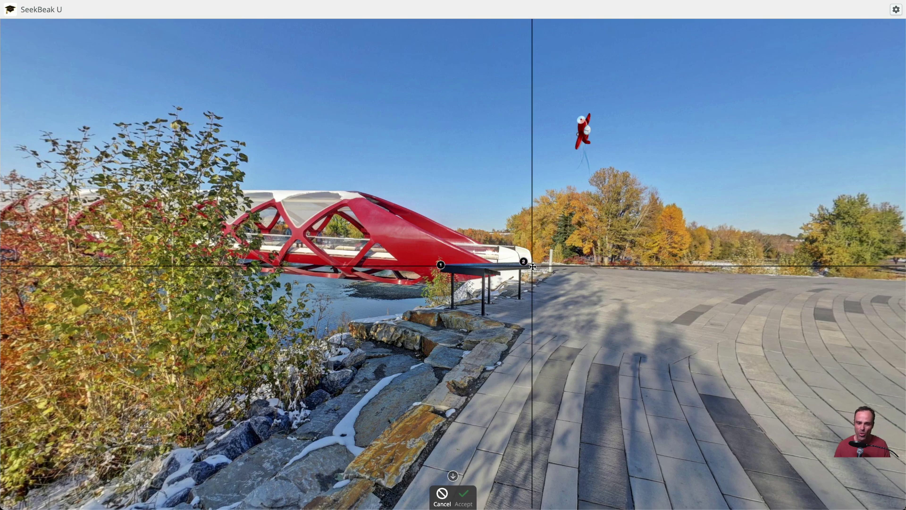
click(530, 299)
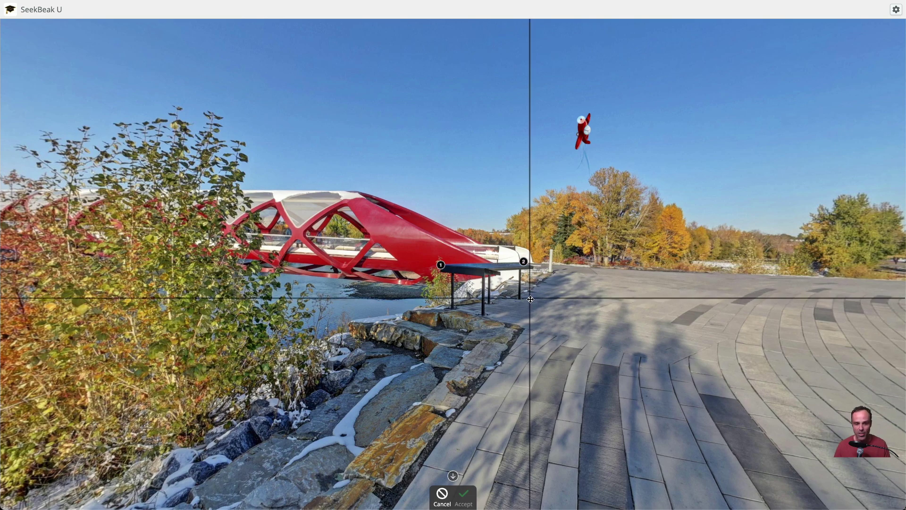
click(485, 316)
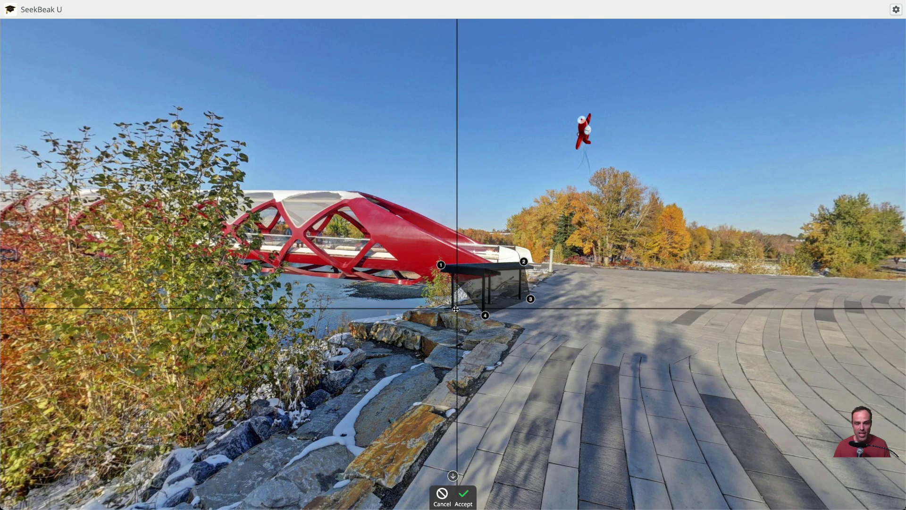
click(451, 309)
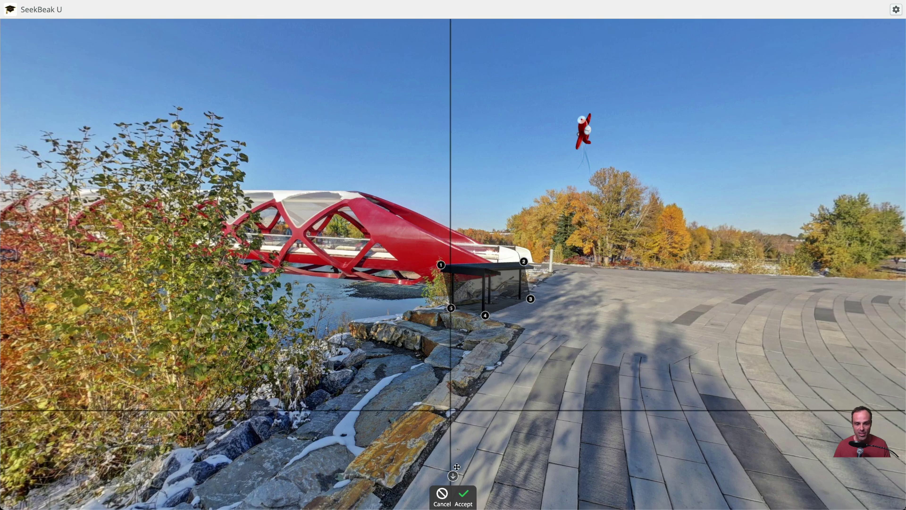
click(465, 497)
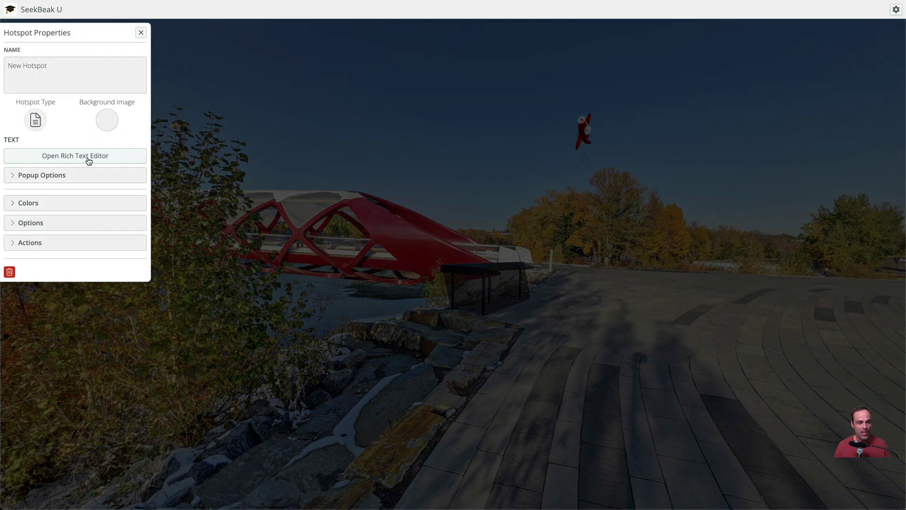
Make the new plaque hotspot's background color fully transparent (#00000000)
click(67, 207)
click(20, 237)
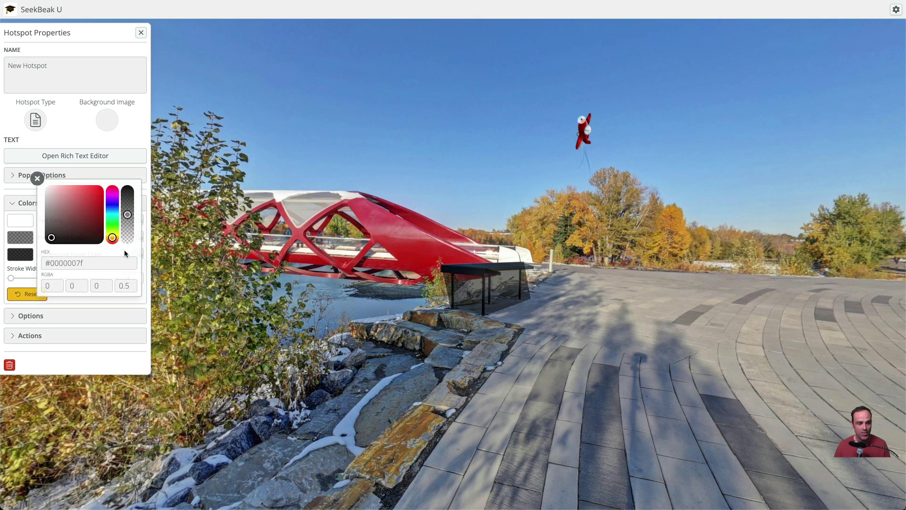
drag(122, 220, 130, 250)
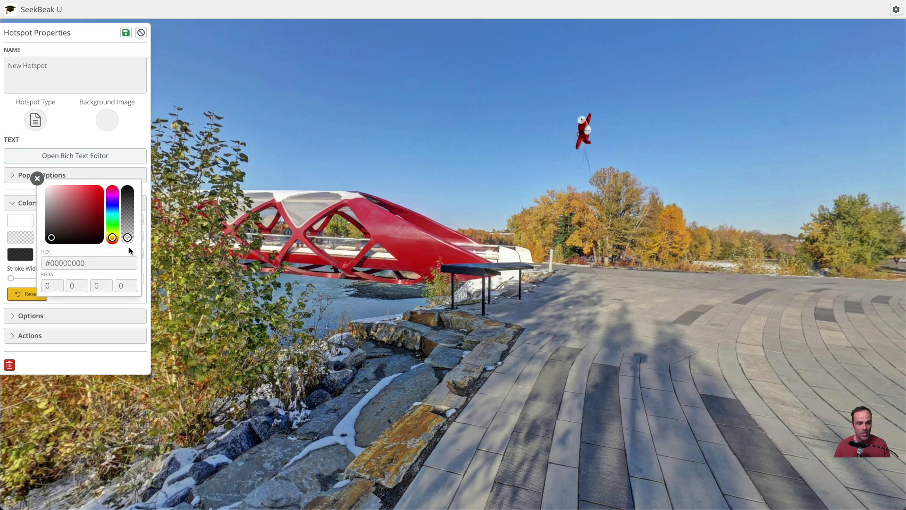
Set the plaque hotspot's background hover color to a semi-transparent light pink, #ffb9b44f
click(25, 255)
click(26, 255)
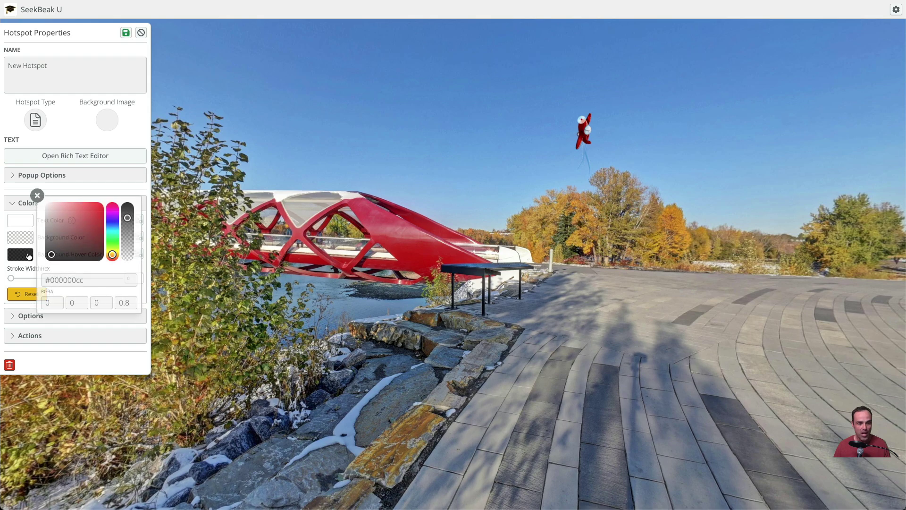
click(114, 224)
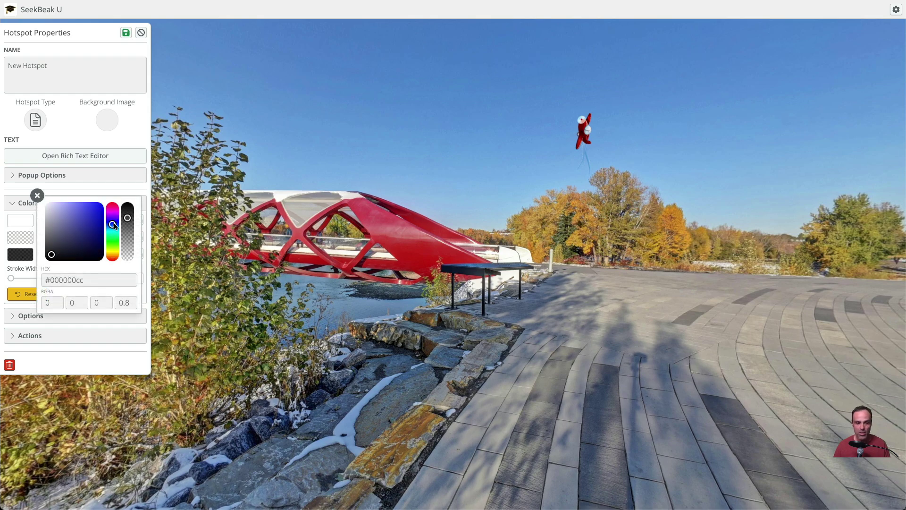
drag(110, 251, 128, 249)
click(67, 253)
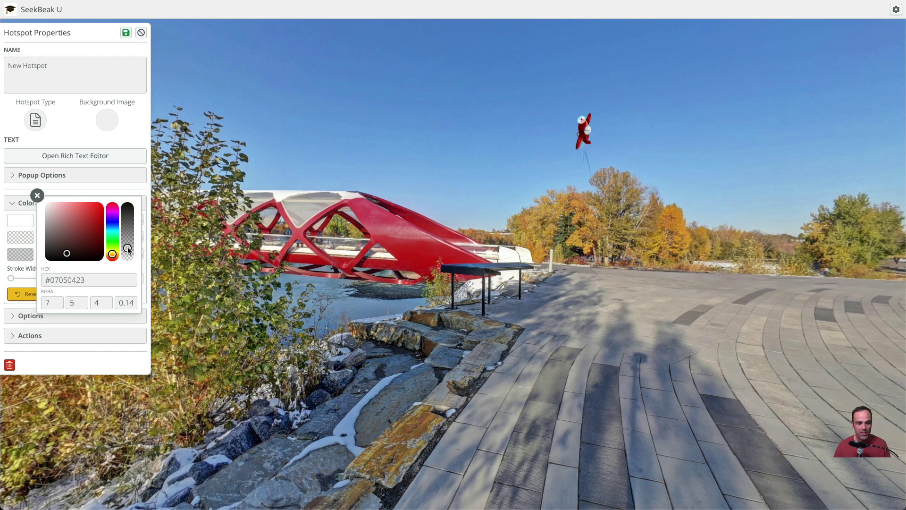
drag(62, 210, 65, 200)
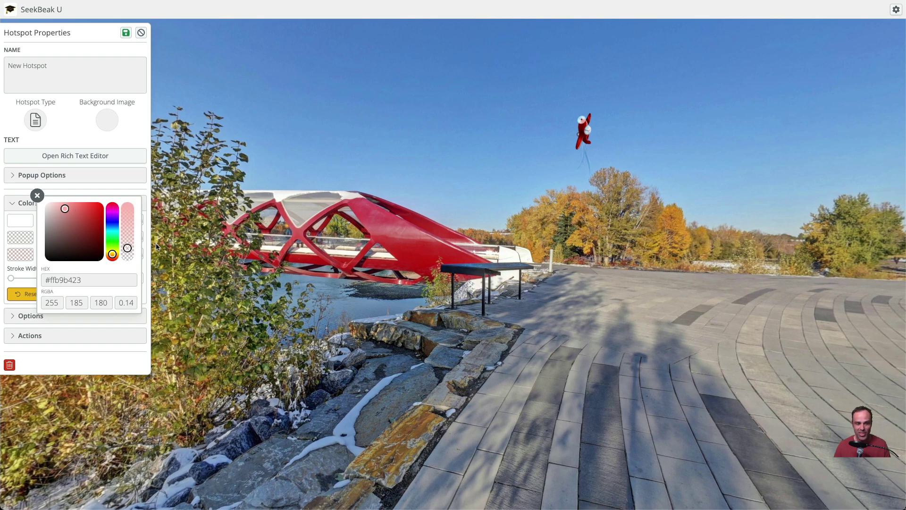
drag(127, 248, 128, 240)
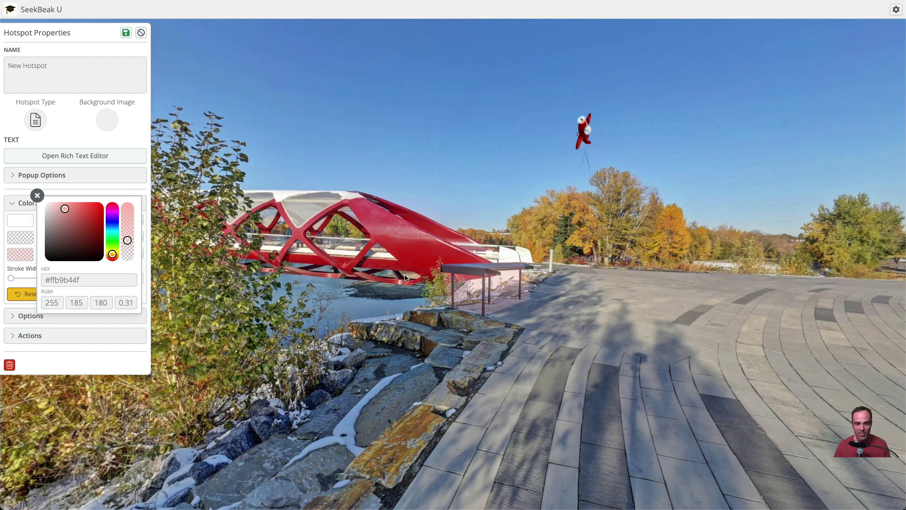
click(36, 195)
drag(73, 64, 5, 50)
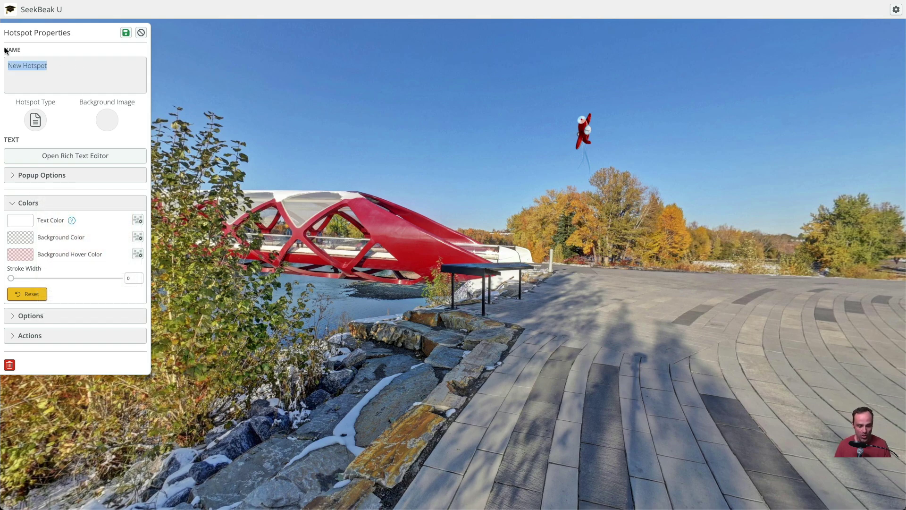
text(Plaqu)
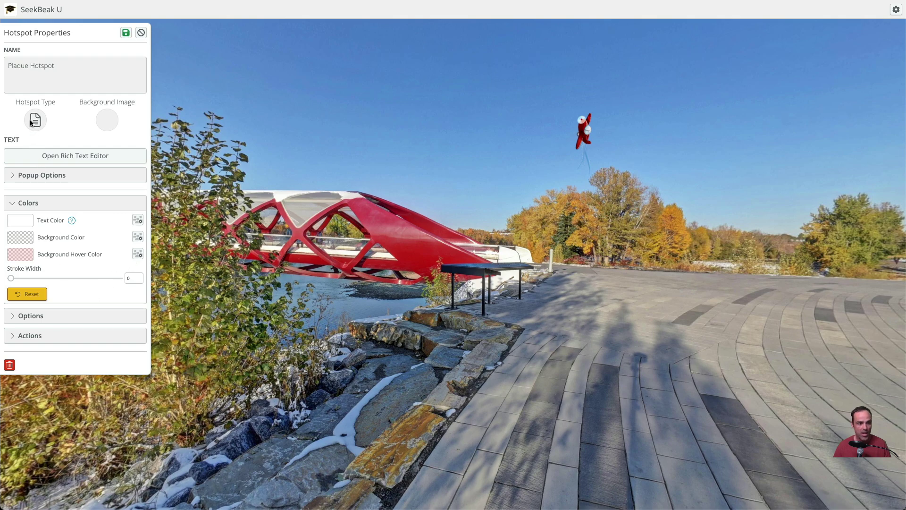
click(34, 122)
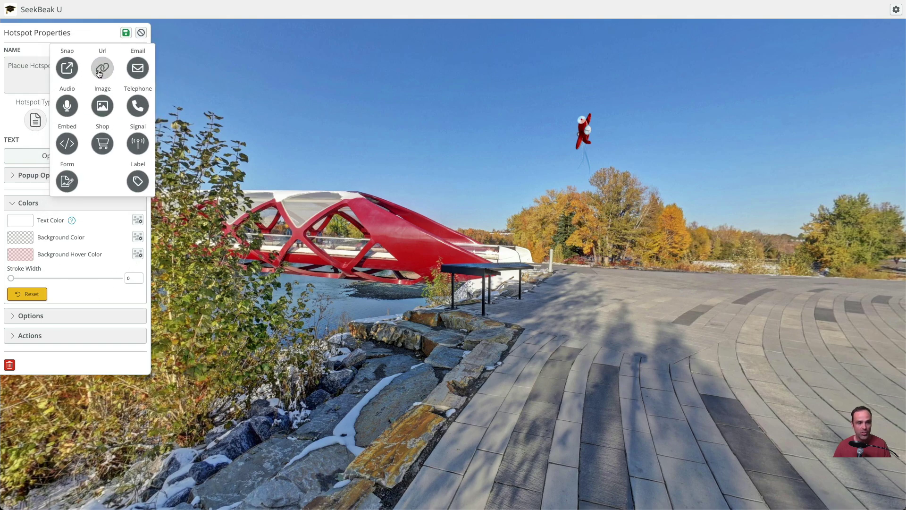
click(100, 72)
click(55, 157)
text(https://en.wikipedia.org/wiki/Peace_Bridge_(Calgary))
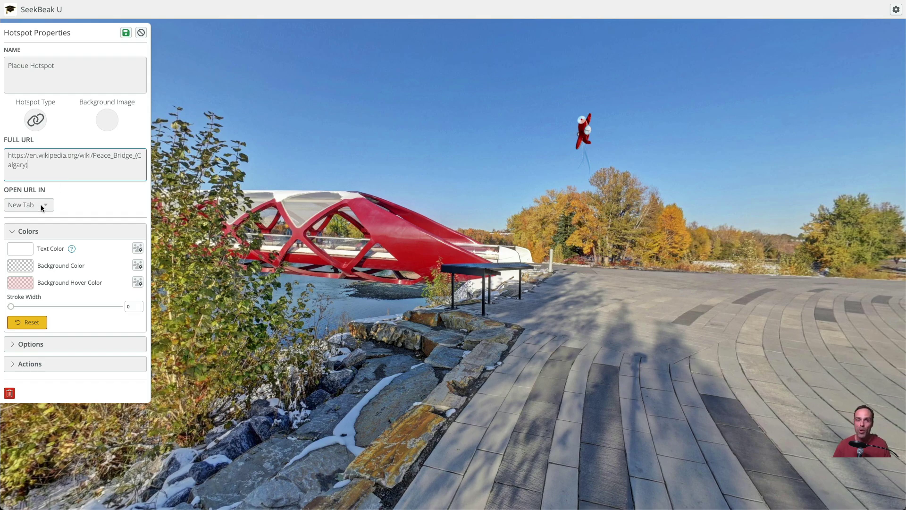
Save the plaque hotspot and the snap, and follow the hotspot's link to check the Wikipedia page
click(126, 32)
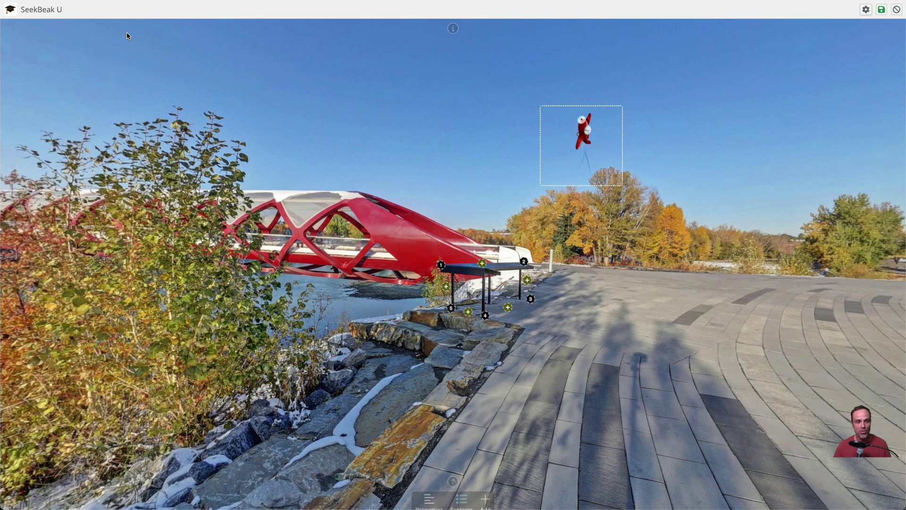
click(897, 10)
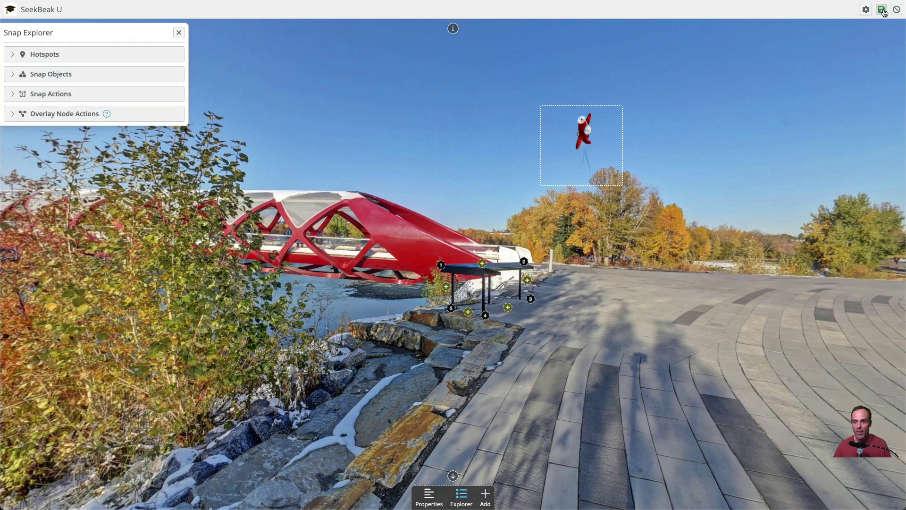
click(485, 280)
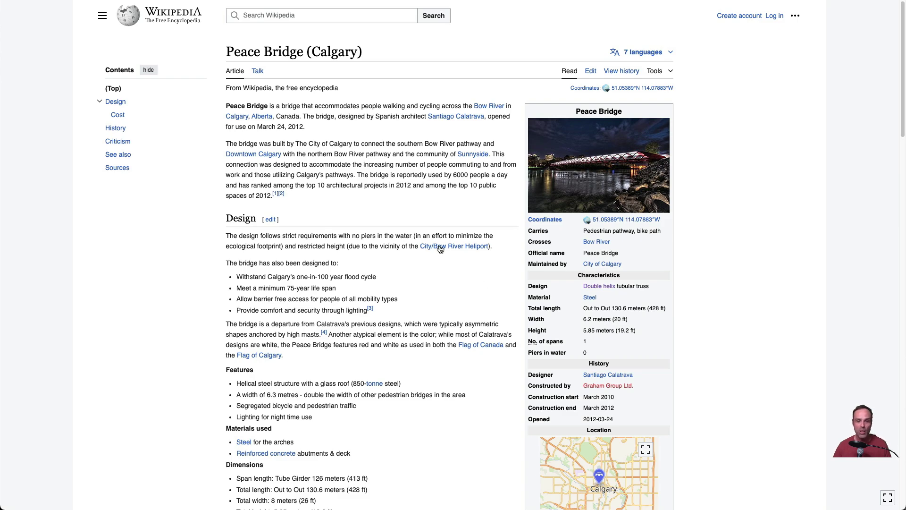
mouse_move(440, 249)
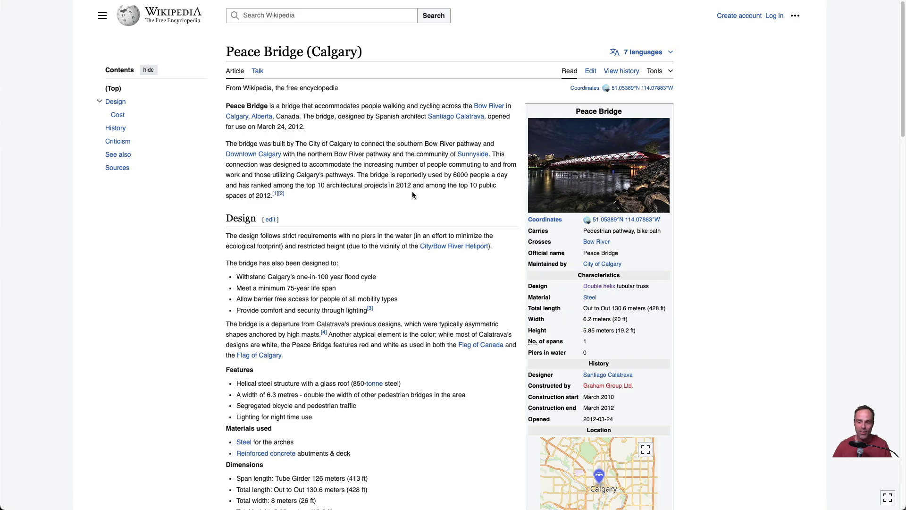
scroll(413, 195, down, 6)
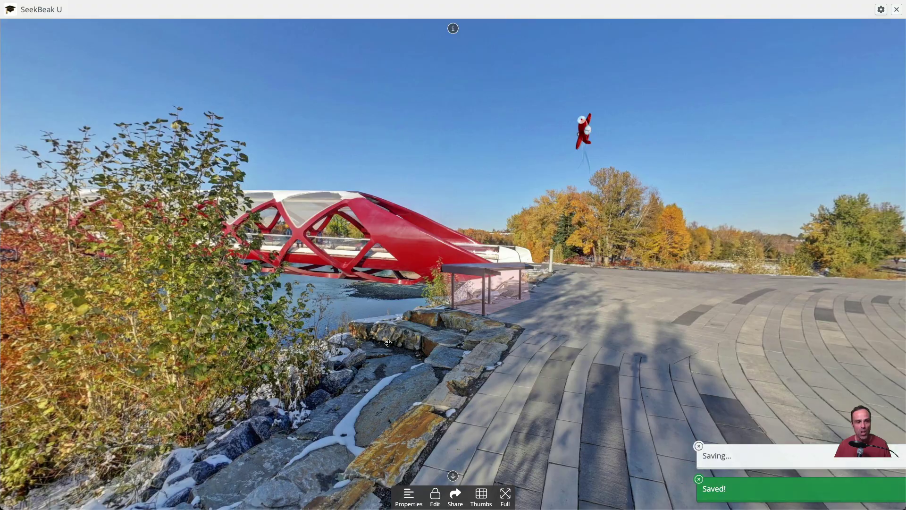
Reopen the plaque hotspot for editing and copy its full URL
click(435, 496)
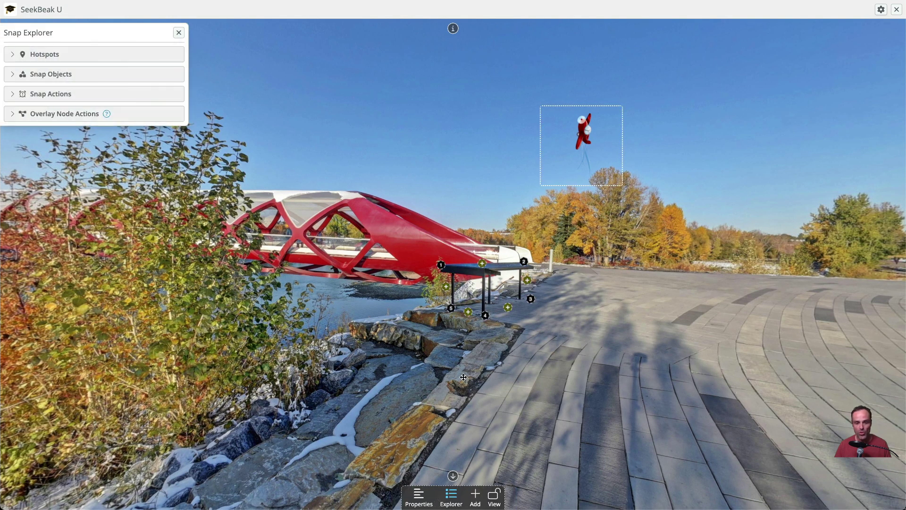
click(496, 284)
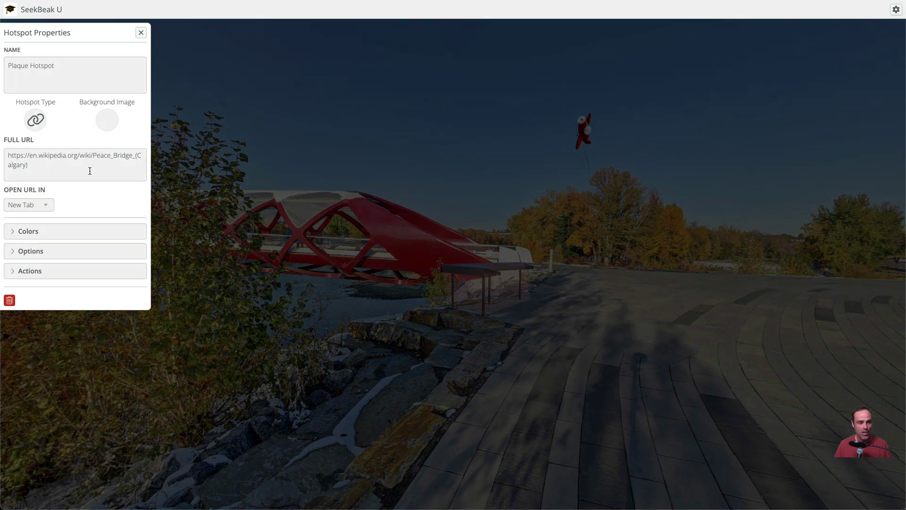
click(47, 153)
key(ctrl+c)
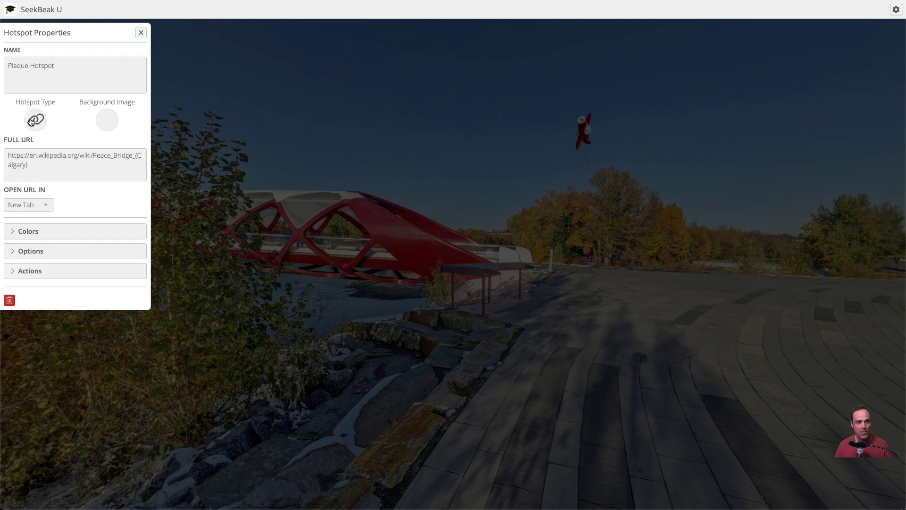
click(35, 119)
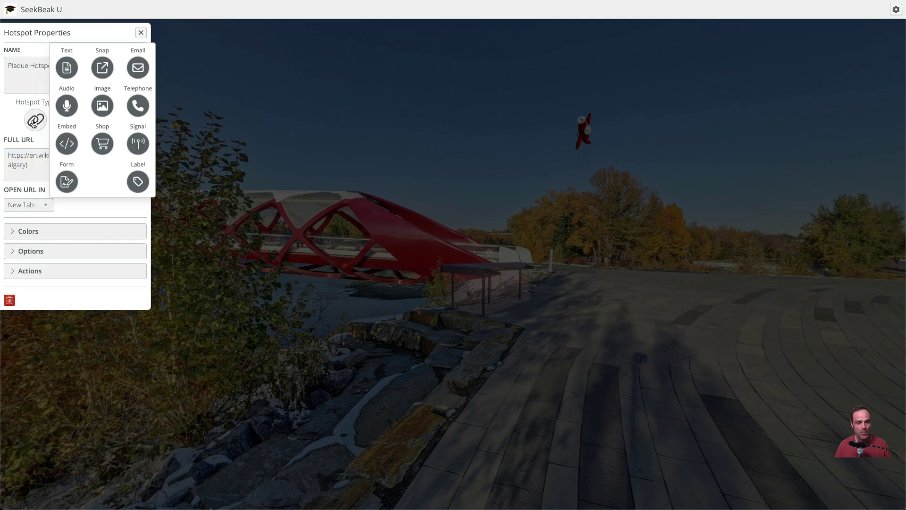
click(67, 147)
click(64, 174)
key(ctrl+v)
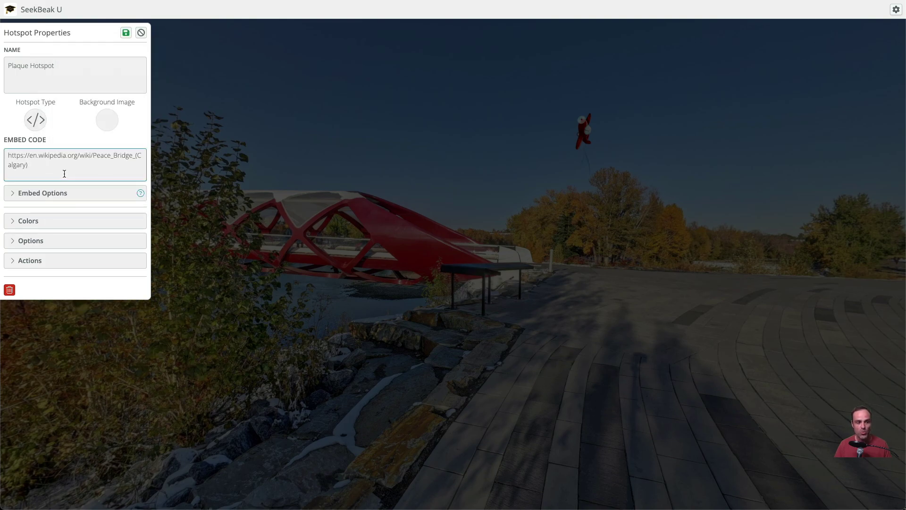
click(59, 197)
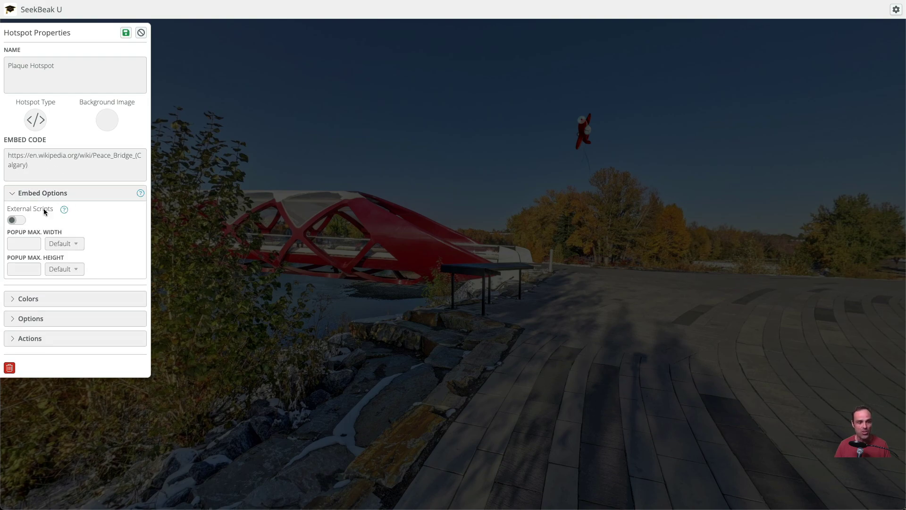
click(49, 192)
click(126, 34)
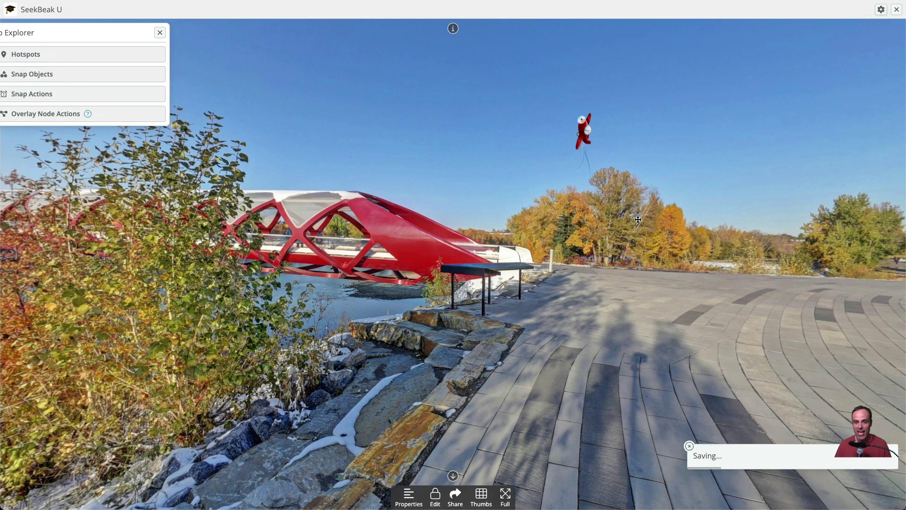
Open the plaque hotspot in the snap, read through the embedded Wikipedia article, and close the popup
click(482, 280)
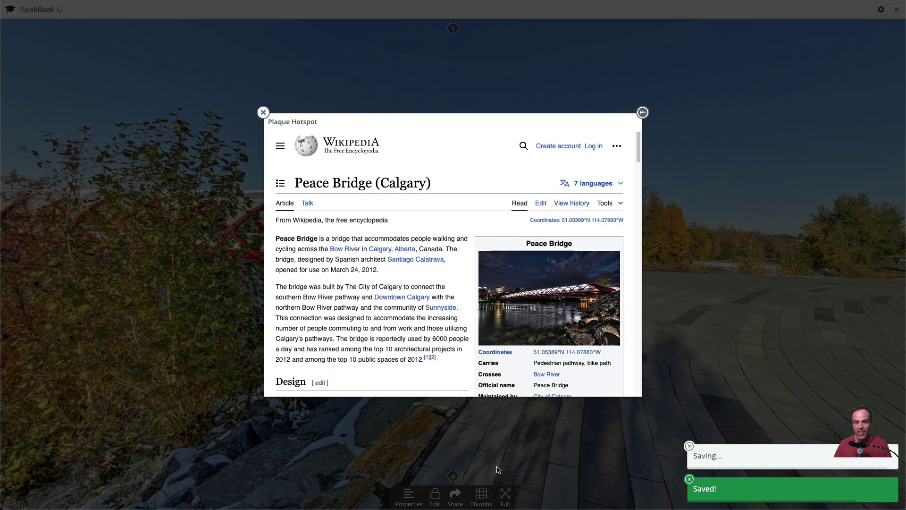
scroll(386, 259, down, 5)
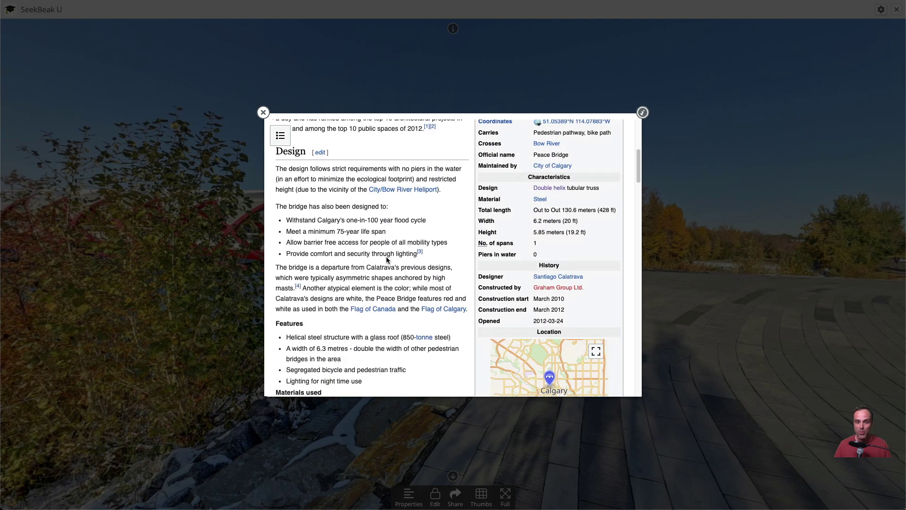
scroll(386, 259, down, 10)
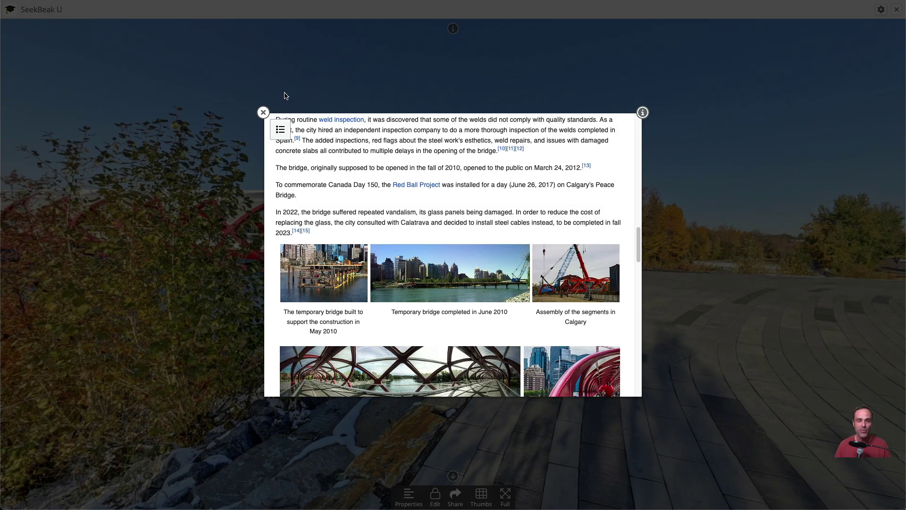
click(263, 112)
drag(661, 331, 614, 307)
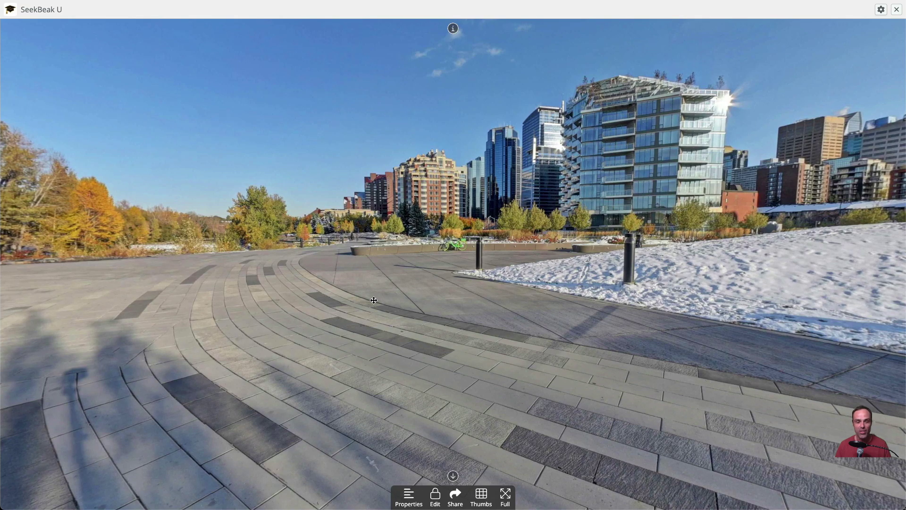
drag(374, 300, 540, 304)
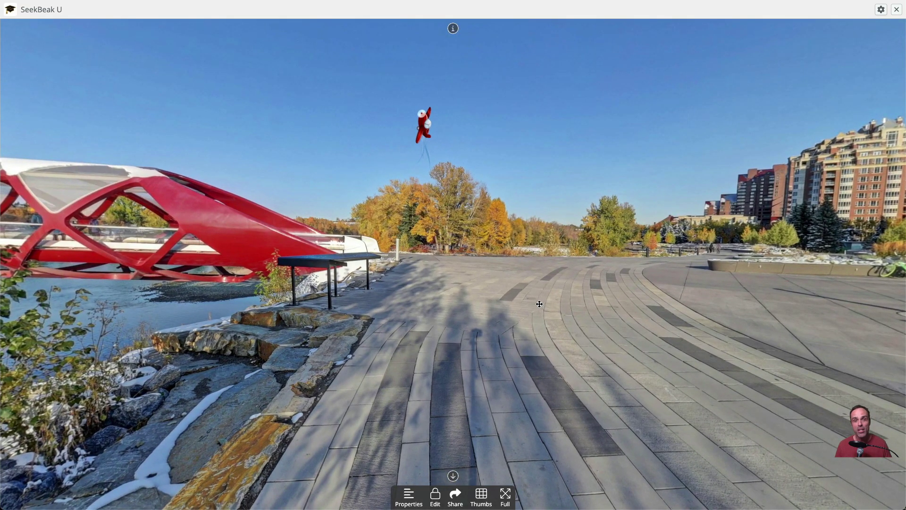